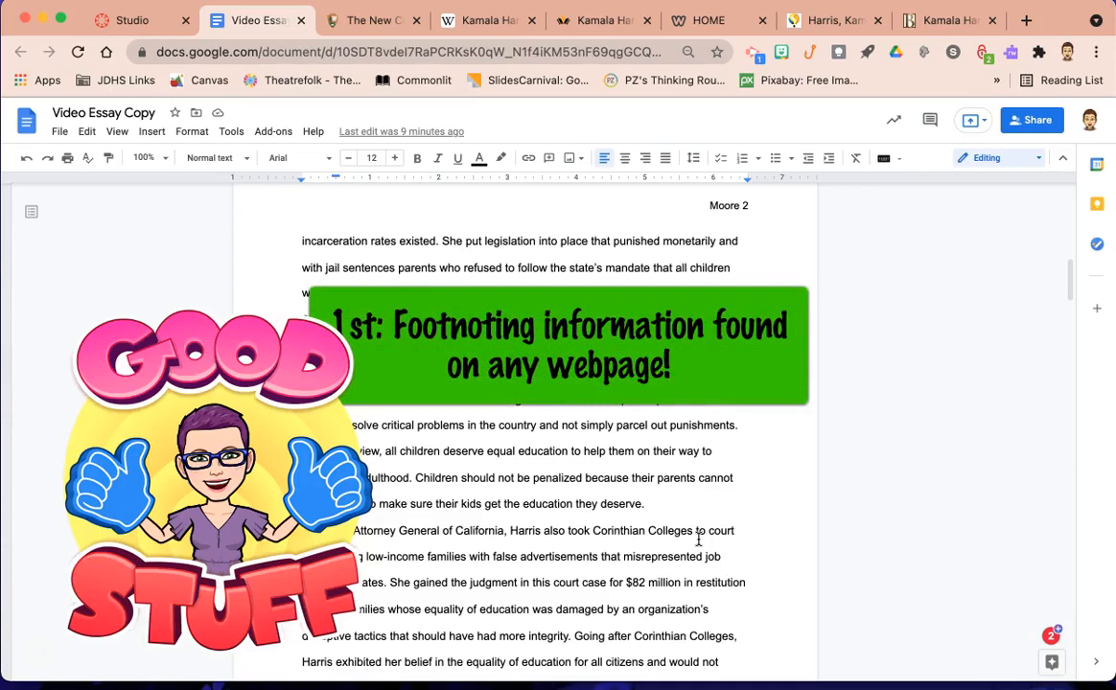
Open the Explore tool and place the insertion point after the sentence ending "incarceration rates existed."
{"action": "left_click", "coordinate": [606, 477]}
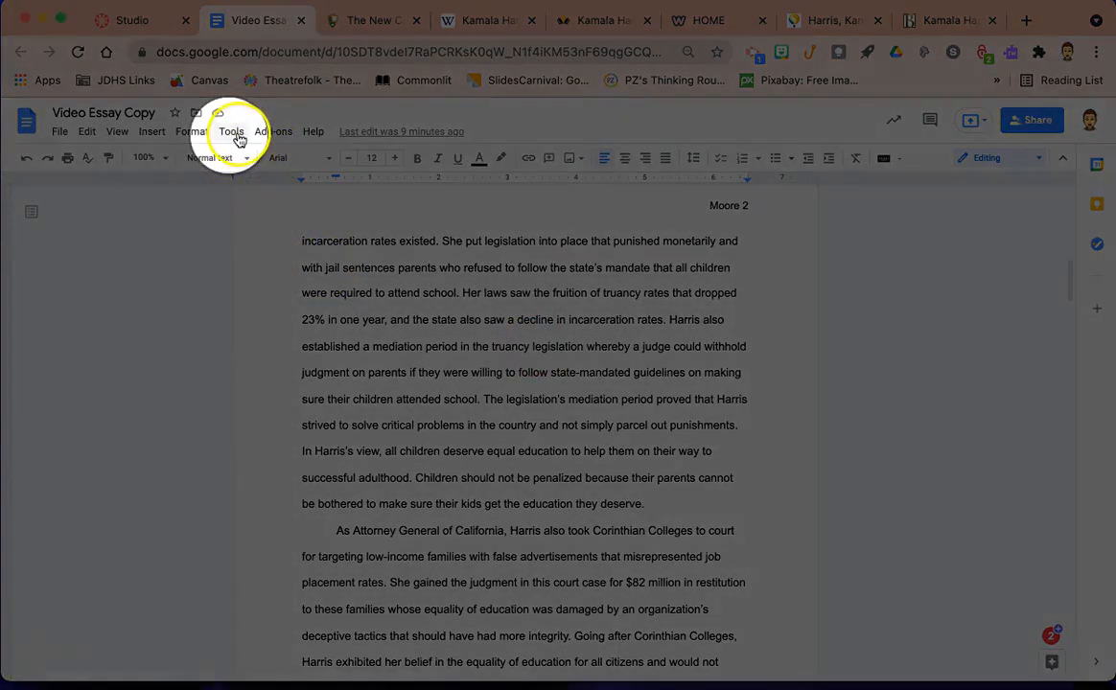
{"action": "left_click", "coordinate": [236, 135]}
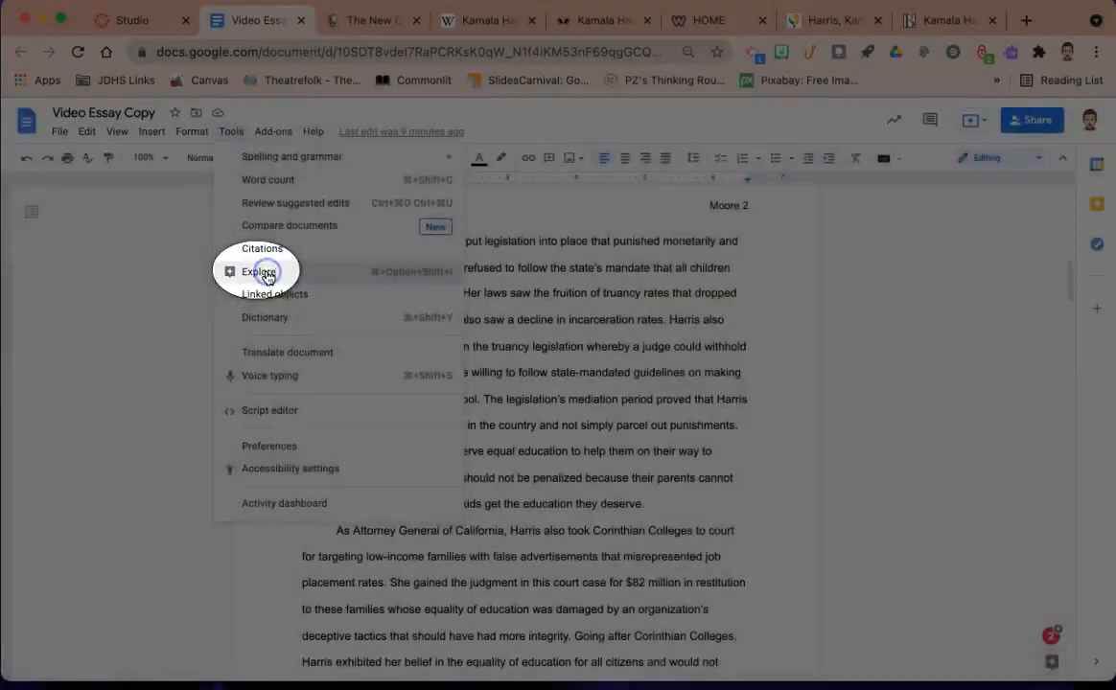
{"action": "left_click", "coordinate": [266, 275]}
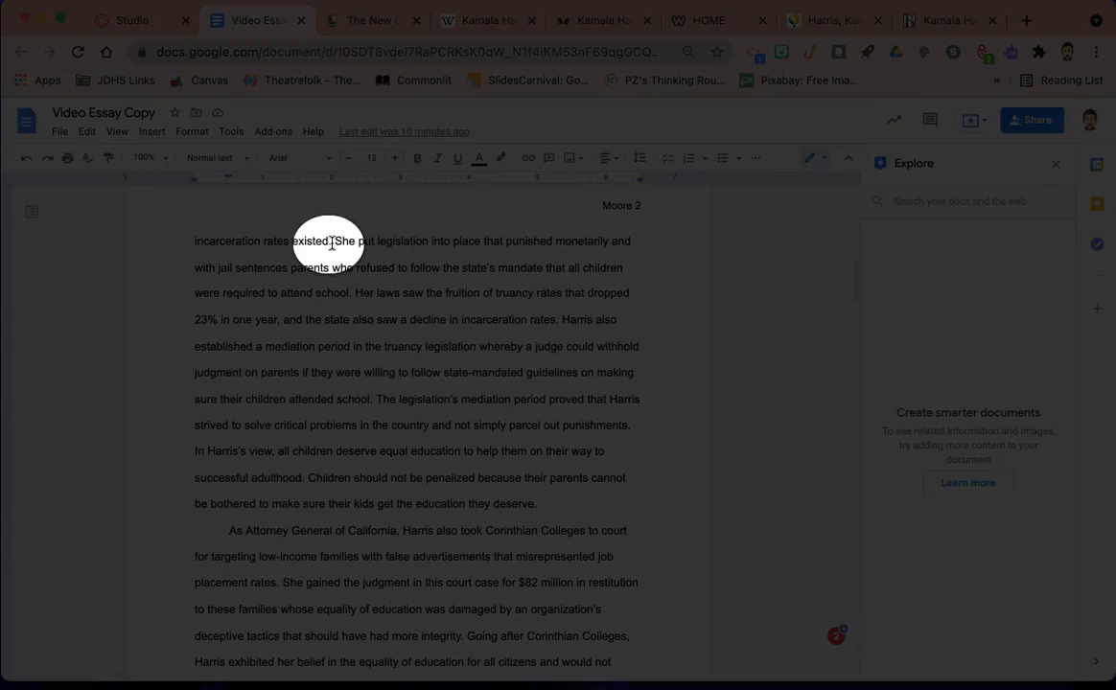
{"action": "left_click", "coordinate": [327, 282]}
{"action": "left_click", "coordinate": [338, 269]}
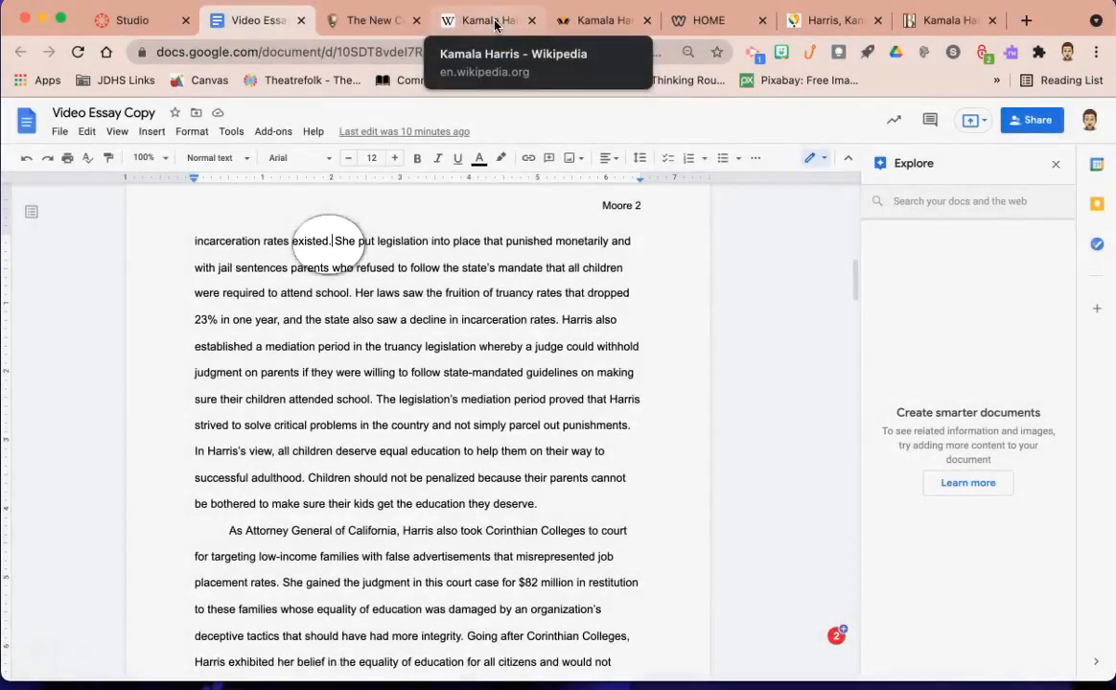
Copy the address of the Kamala Harris Wikipedia article and search for it in Explore from the essay
{"action": "left_click", "coordinate": [494, 21]}
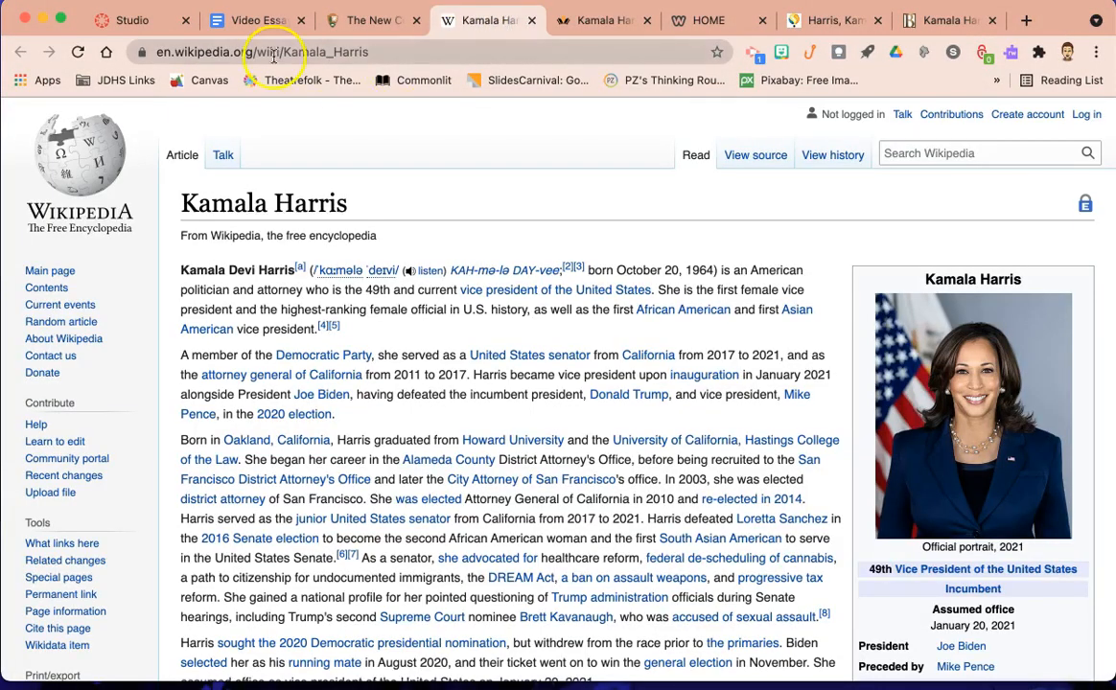
{"action": "left_click", "coordinate": [276, 54]}
{"action": "key", "text": "super+c"}
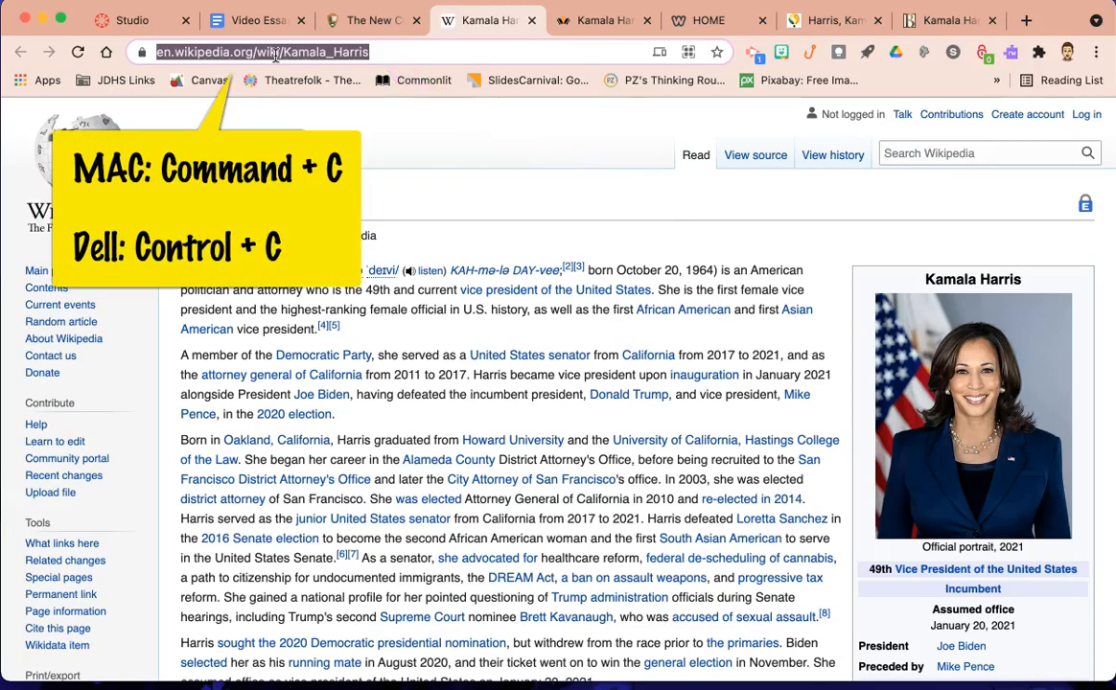
{"action": "left_click", "coordinate": [260, 21]}
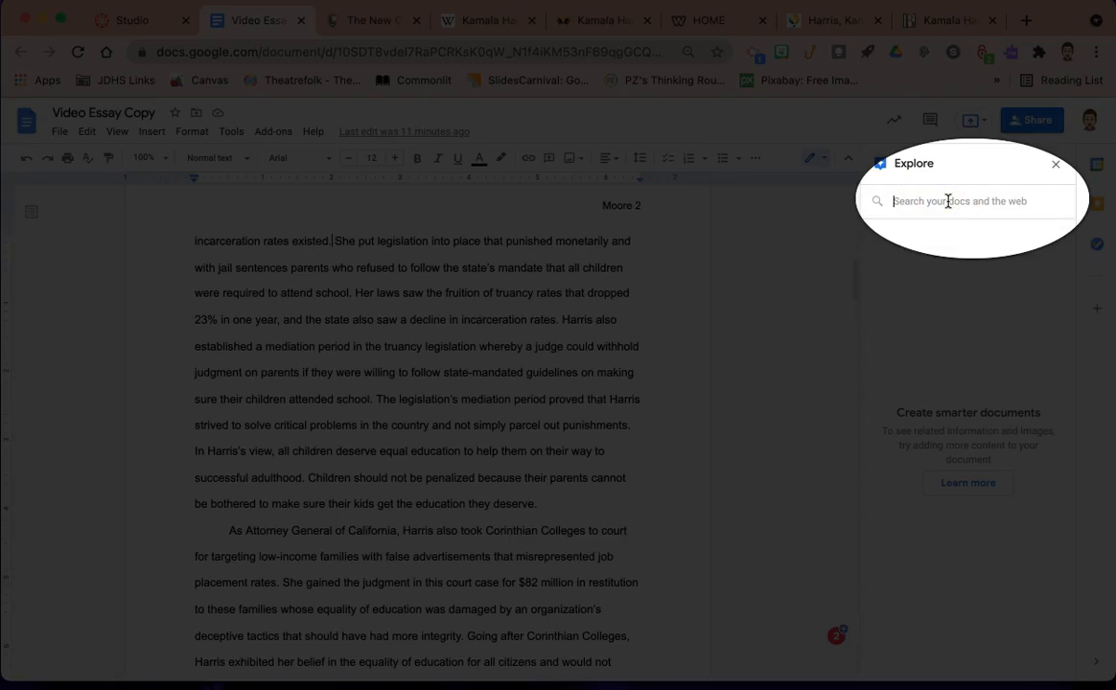
{"action": "key", "text": "super+v"}
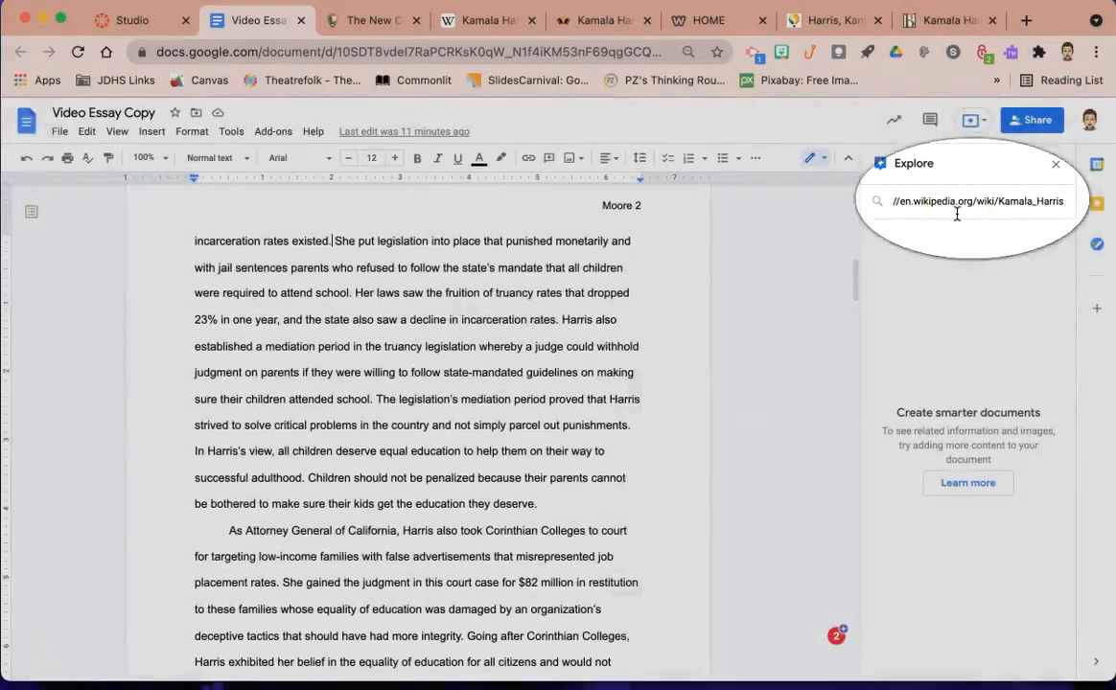
{"action": "key", "text": "Return"}
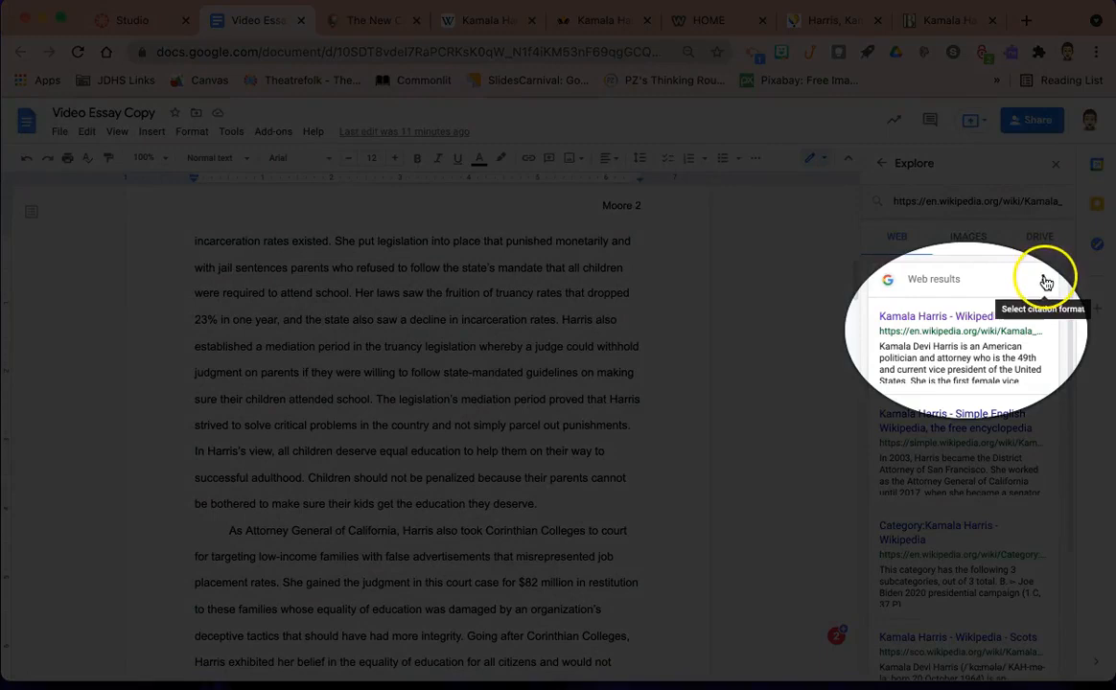
Set the citation format to MLA, cite the "Kamala Harris - Wikipedia" result as a footnote, and check it at the page's end
{"action": "left_click", "coordinate": [1045, 281]}
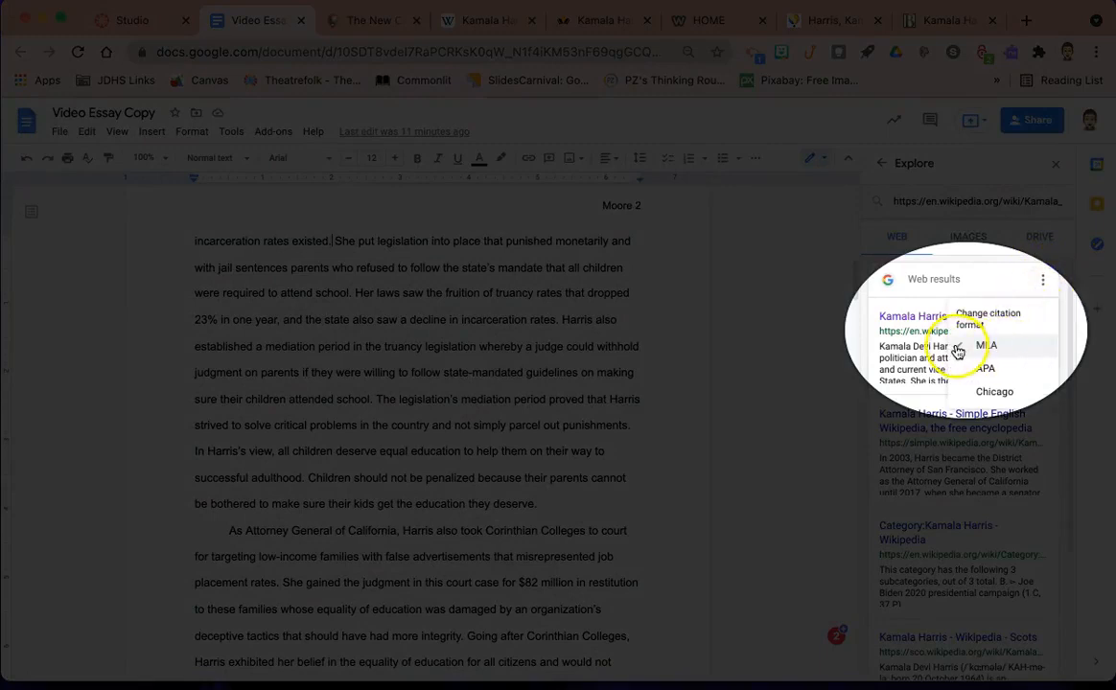
{"action": "left_click", "coordinate": [959, 352]}
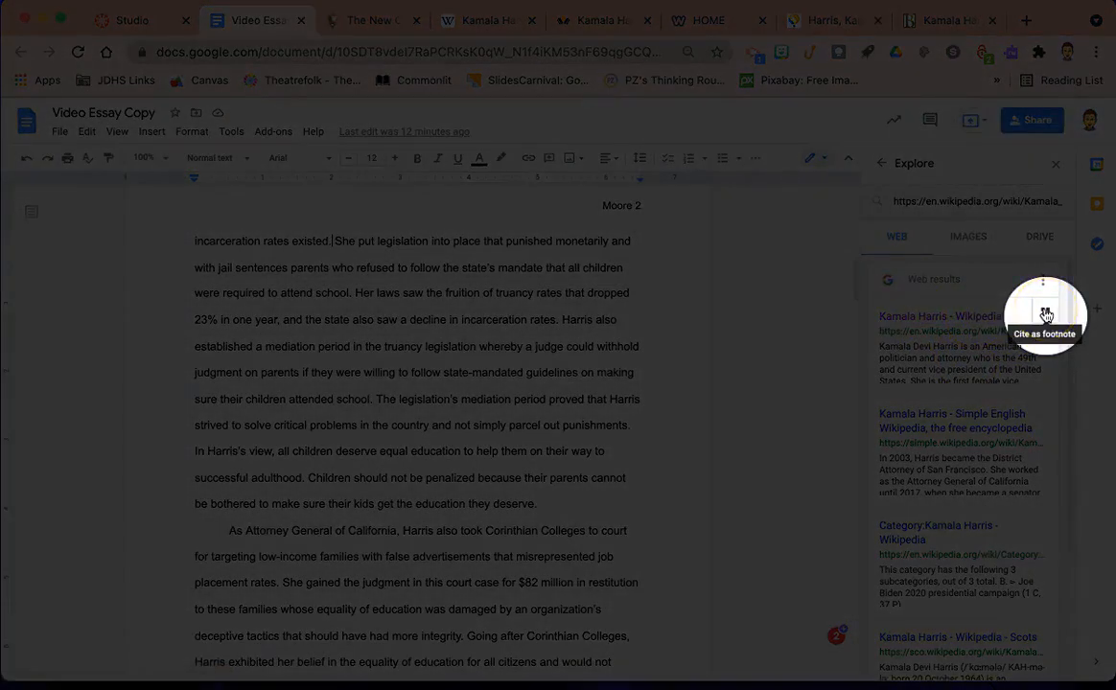
{"action": "left_click", "coordinate": [1045, 316]}
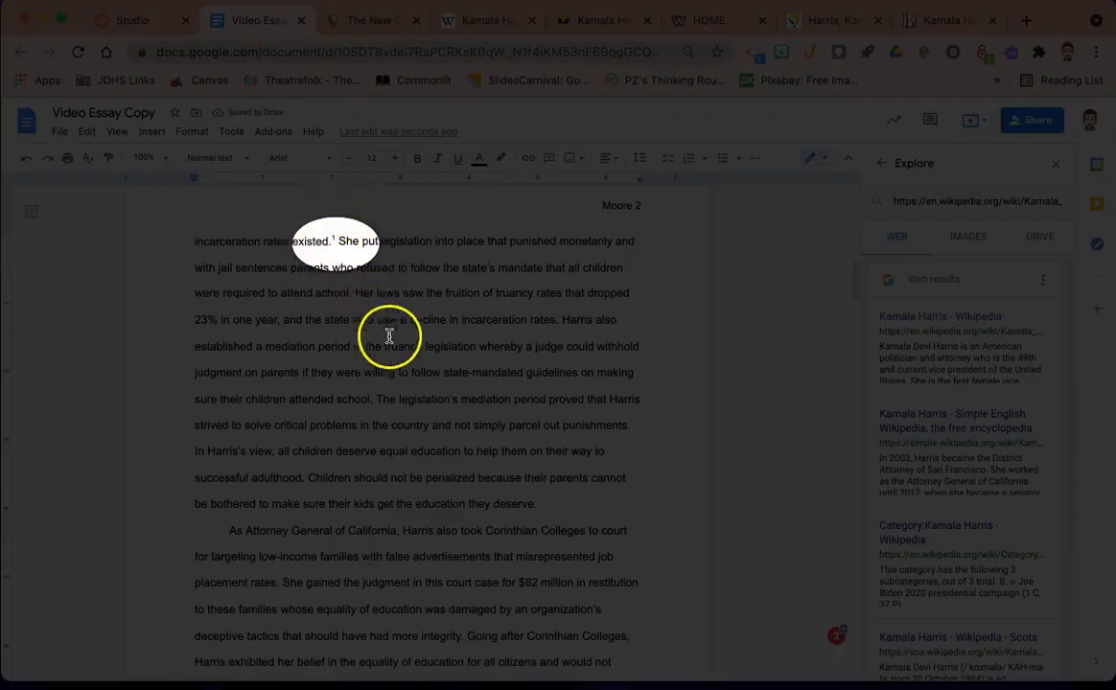
{"action": "scroll", "coordinate": [389, 335], "scroll_direction": "down", "scroll_amount": 5}
{"action": "scroll", "coordinate": [392, 347], "scroll_direction": "down", "scroll_amount": 1}
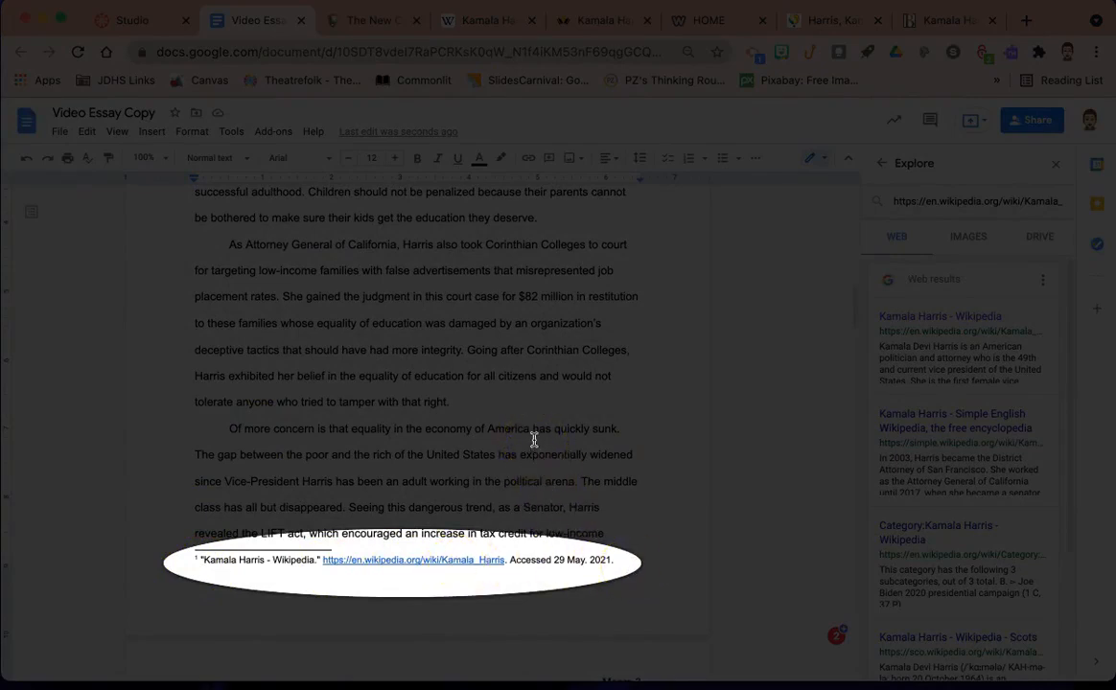
{"action": "scroll", "coordinate": [534, 440], "scroll_direction": "up", "scroll_amount": 2}
{"action": "scroll", "coordinate": [534, 440], "scroll_direction": "down", "scroll_amount": 1}
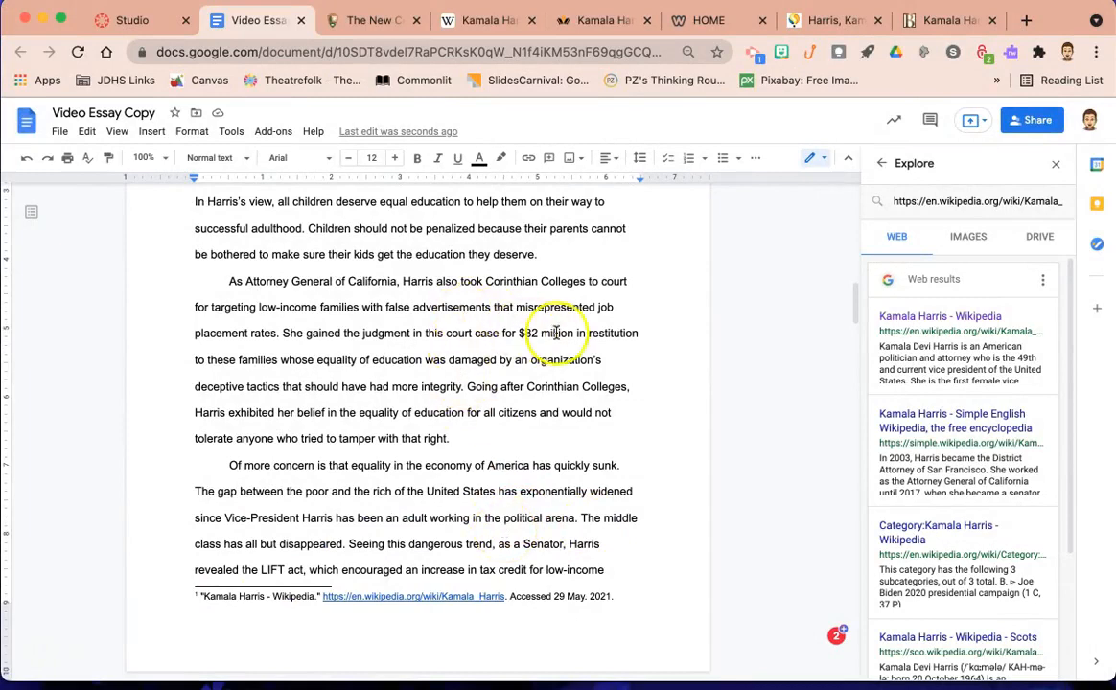
Place the insertion point after "misrepresented job placement rates." and reopen Explore with an empty search
{"action": "left_click", "coordinate": [280, 334]}
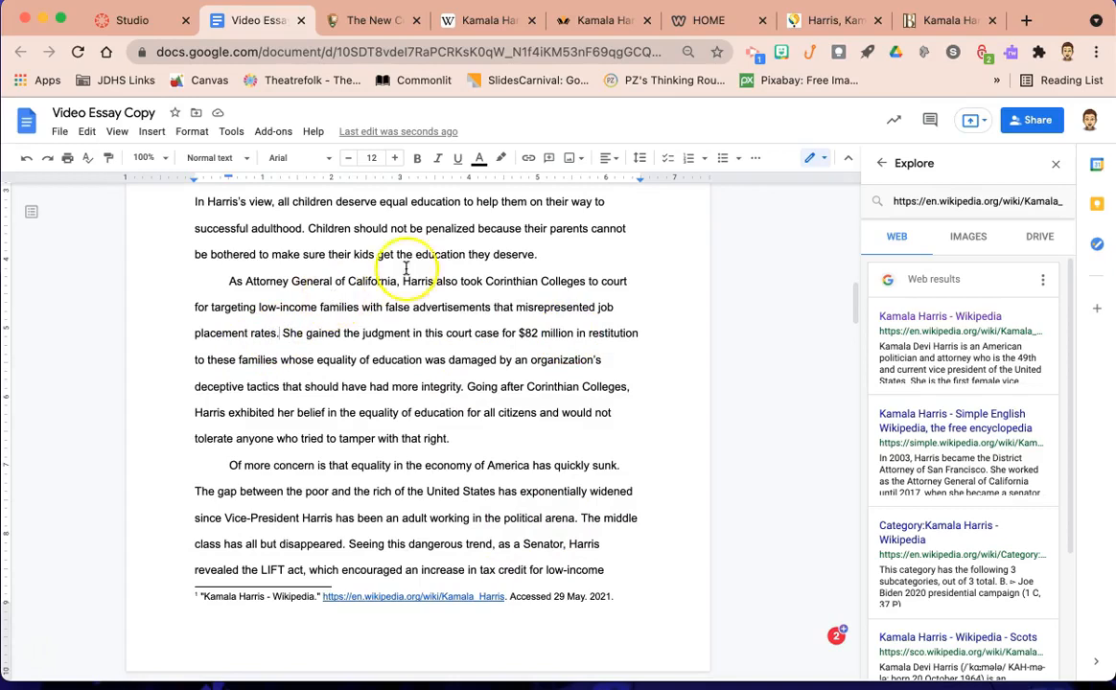
{"action": "left_click", "coordinate": [1057, 165]}
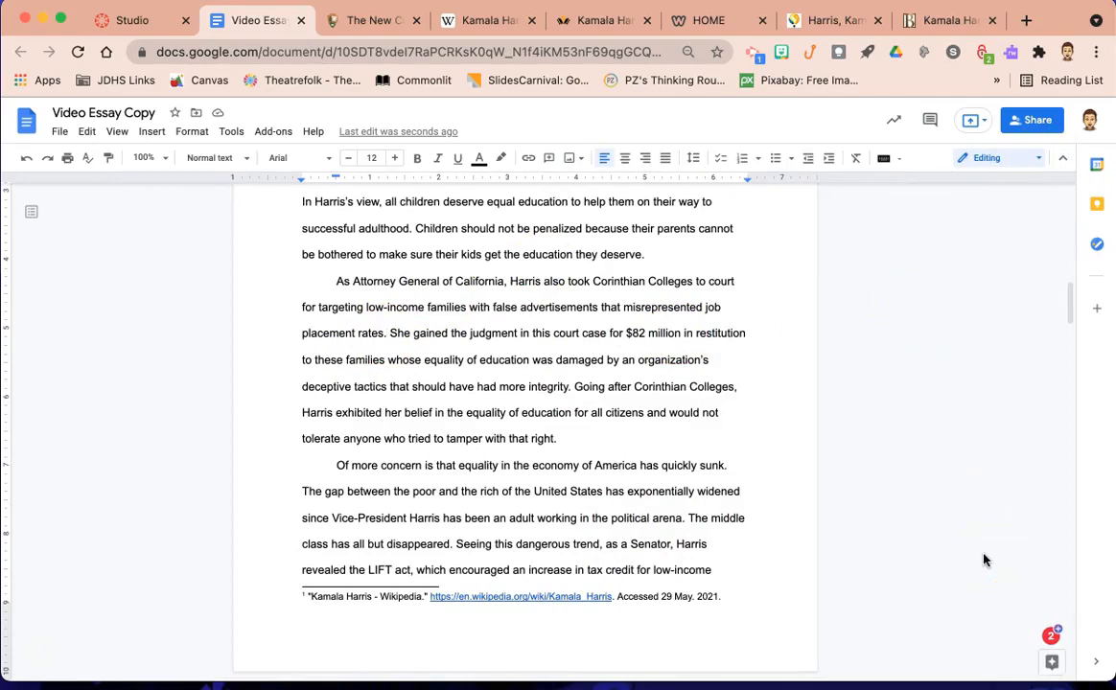
{"action": "left_click", "coordinate": [1041, 662]}
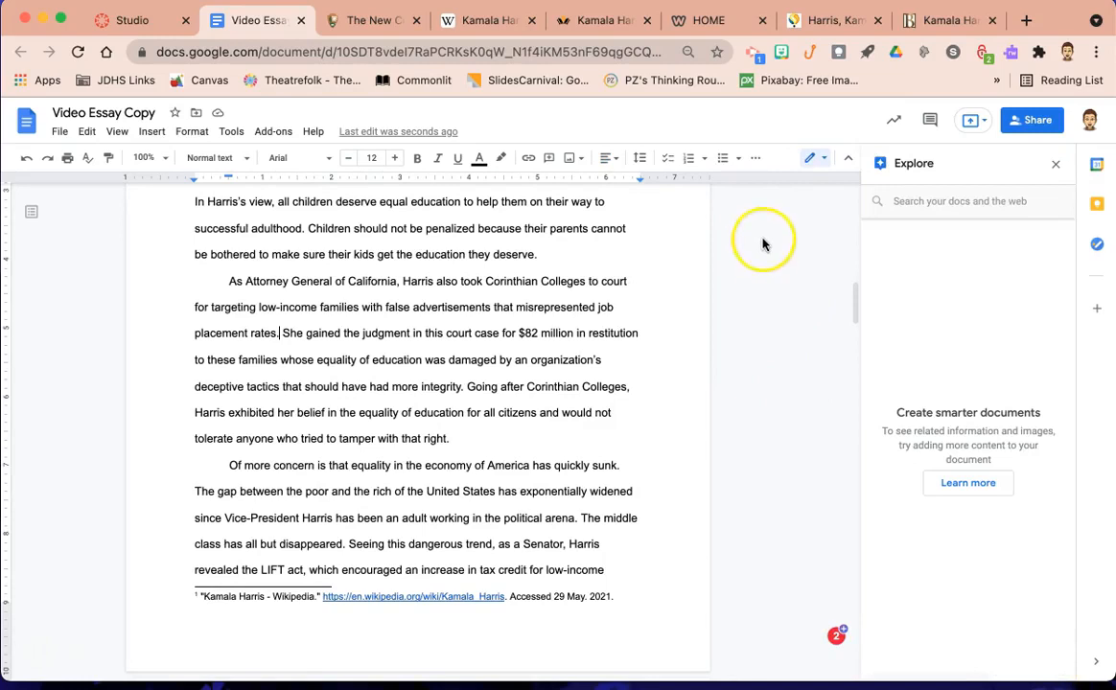
{"action": "left_click", "coordinate": [232, 132]}
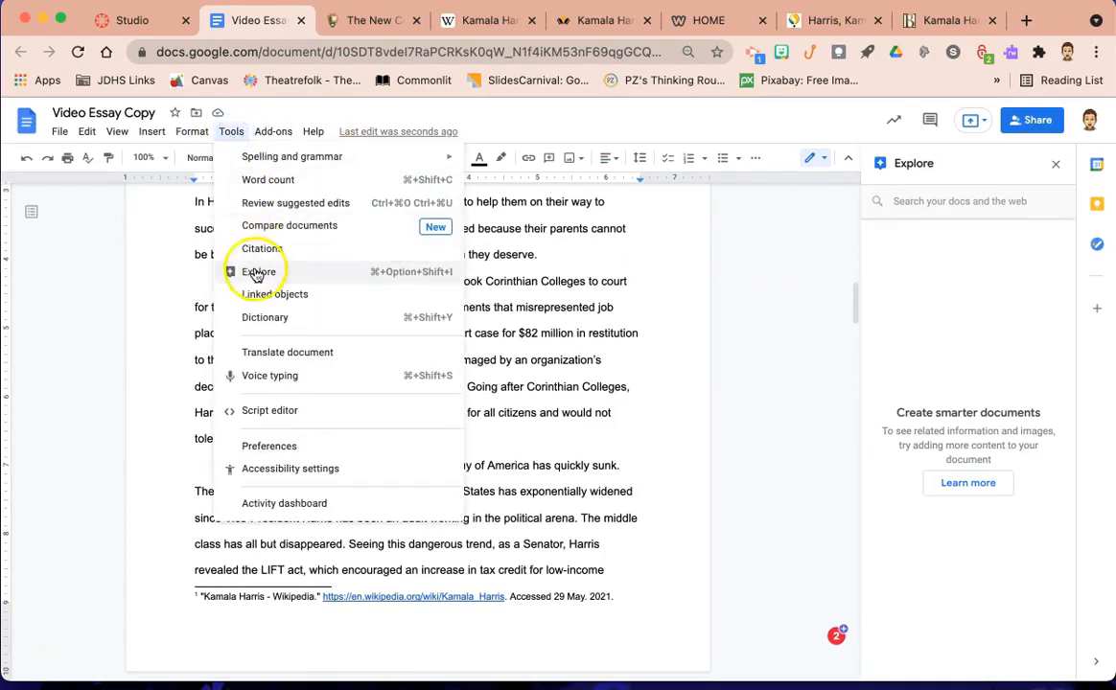
{"action": "key", "text": "Escape"}
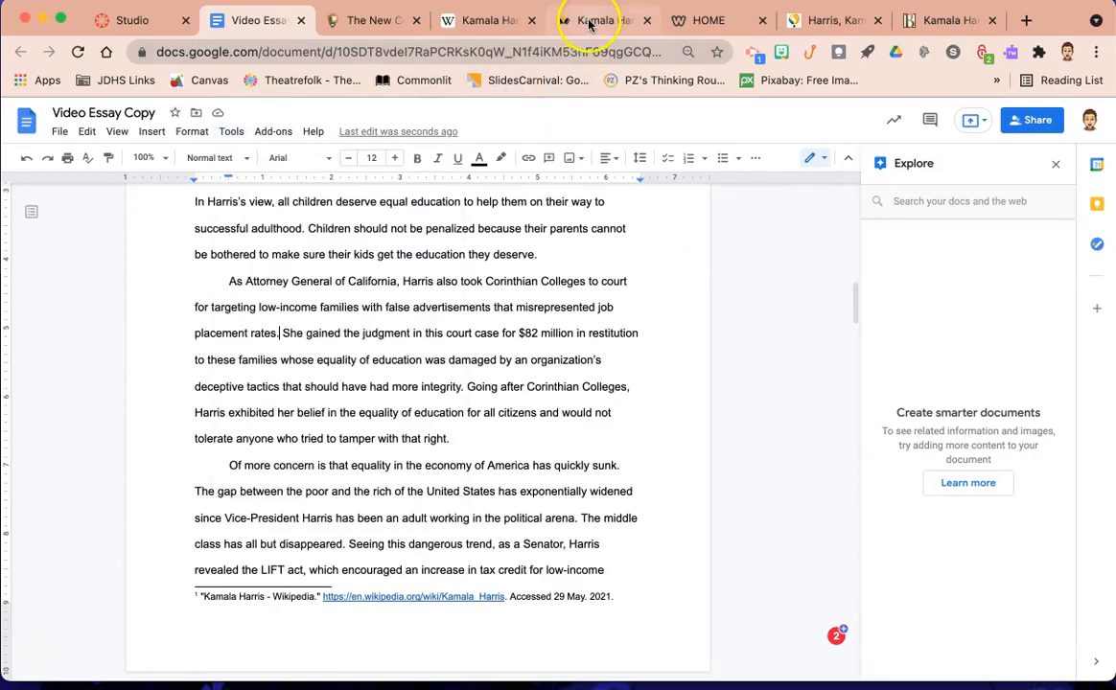
Copy the address of the UK Essays page "Kamala Harris Biography: Challenges and Issues" and return to the essay
{"action": "left_click", "coordinate": [590, 22]}
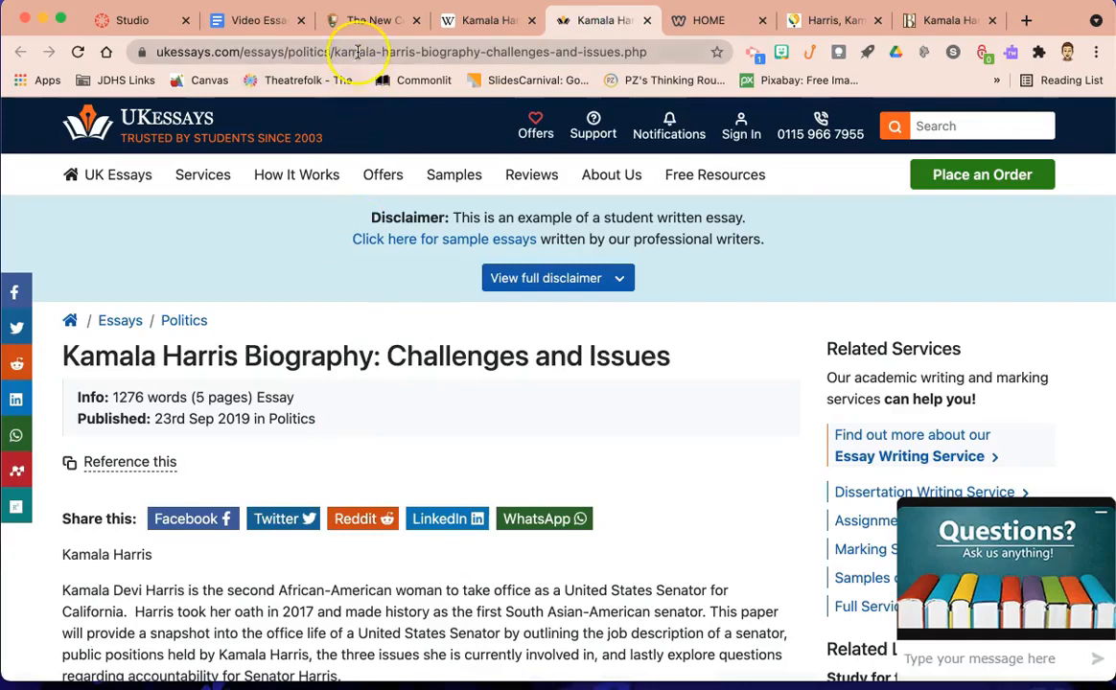
{"action": "left_click", "coordinate": [357, 51]}
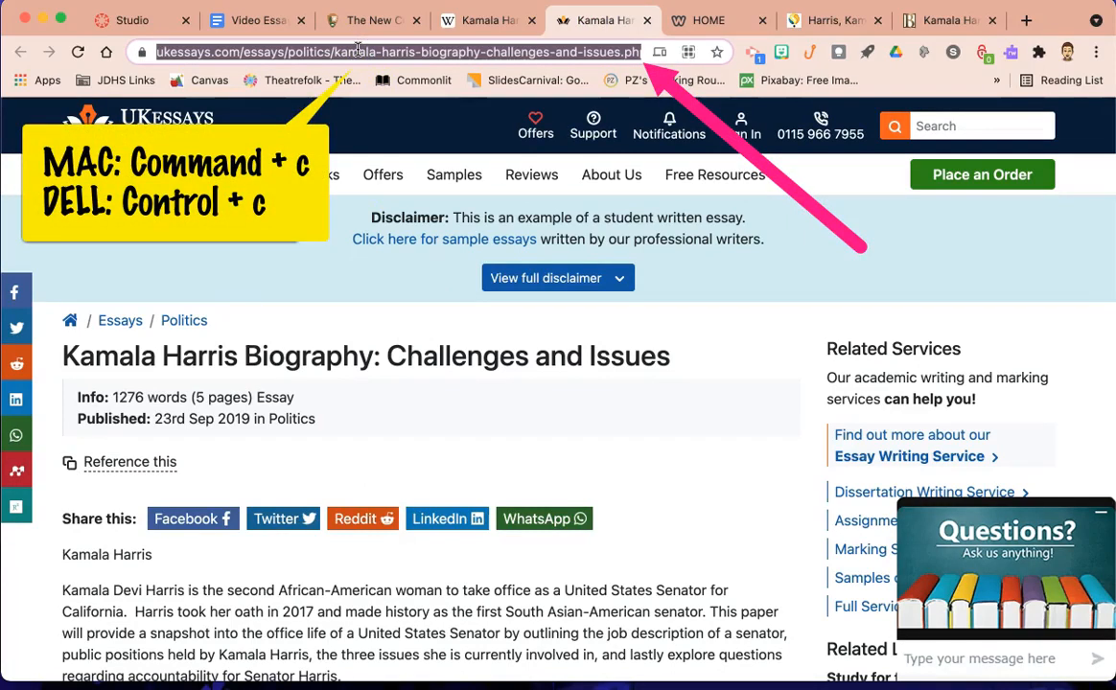
{"action": "left_click", "coordinate": [259, 23]}
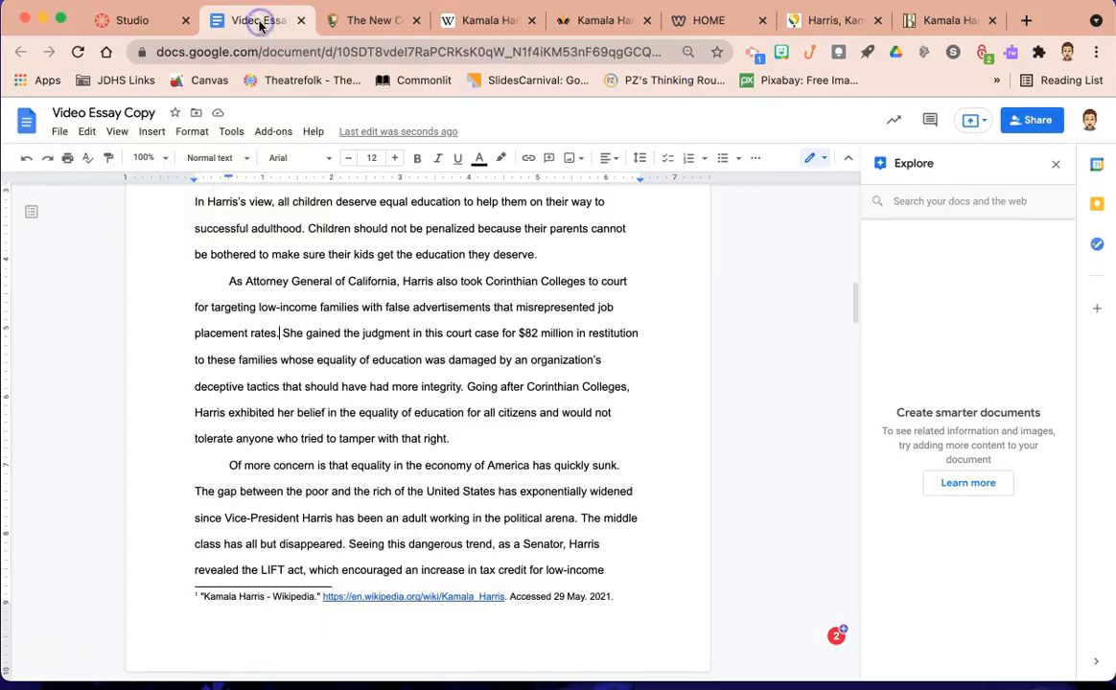
Search Explore for the copied ukessays.com address and cite the Kamala Harris Biography result as a footnote
{"action": "left_click", "coordinate": [994, 202]}
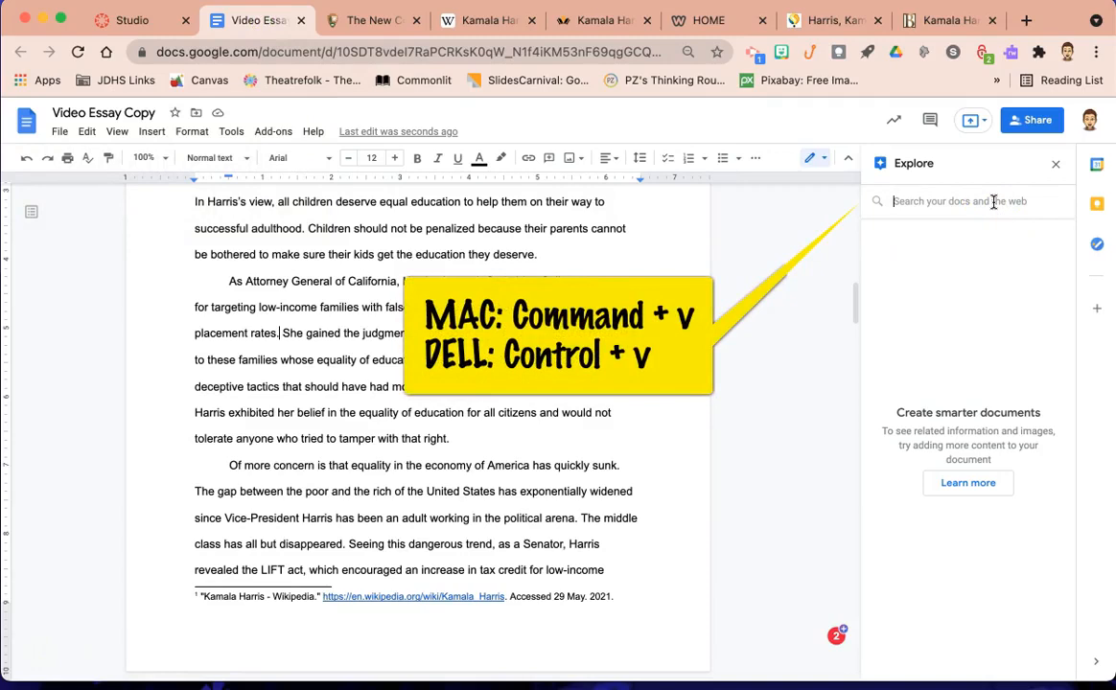
{"action": "key", "text": "super+v"}
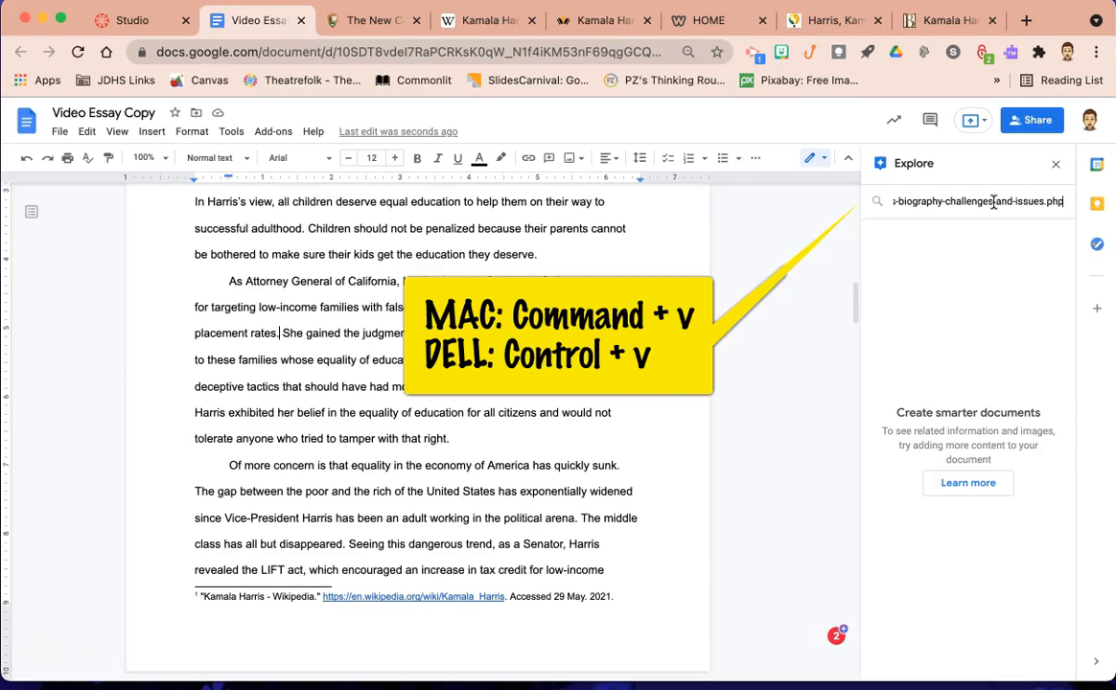
{"action": "key", "text": "Return"}
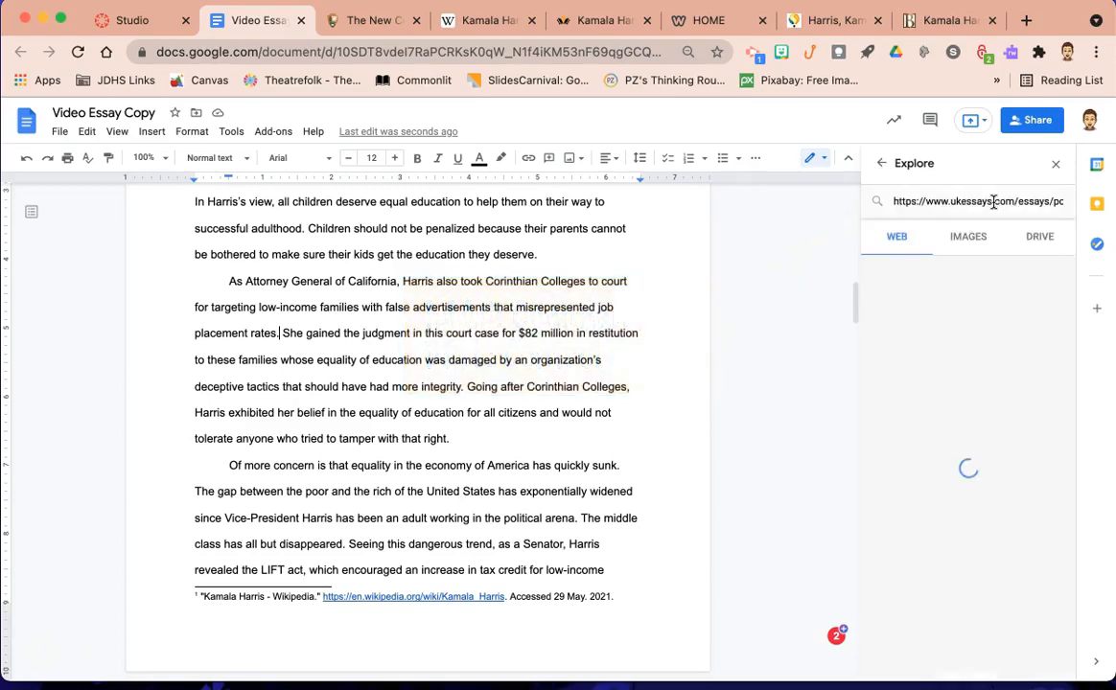
{"action": "mouse_move", "coordinate": [972, 329]}
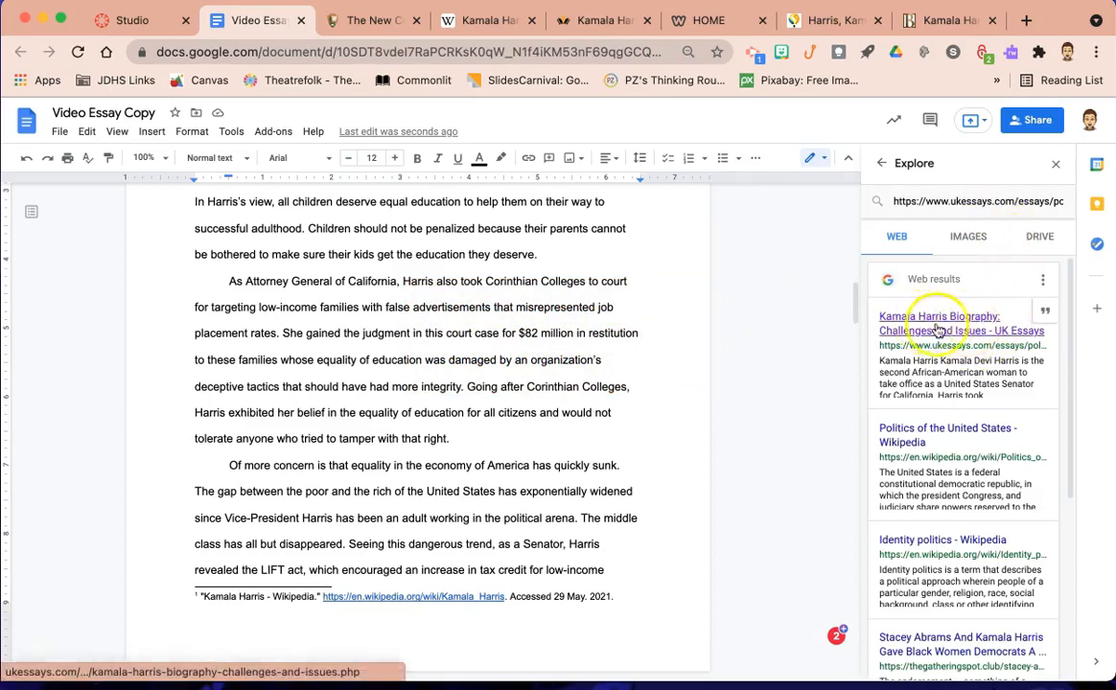
{"action": "left_click", "coordinate": [1045, 318]}
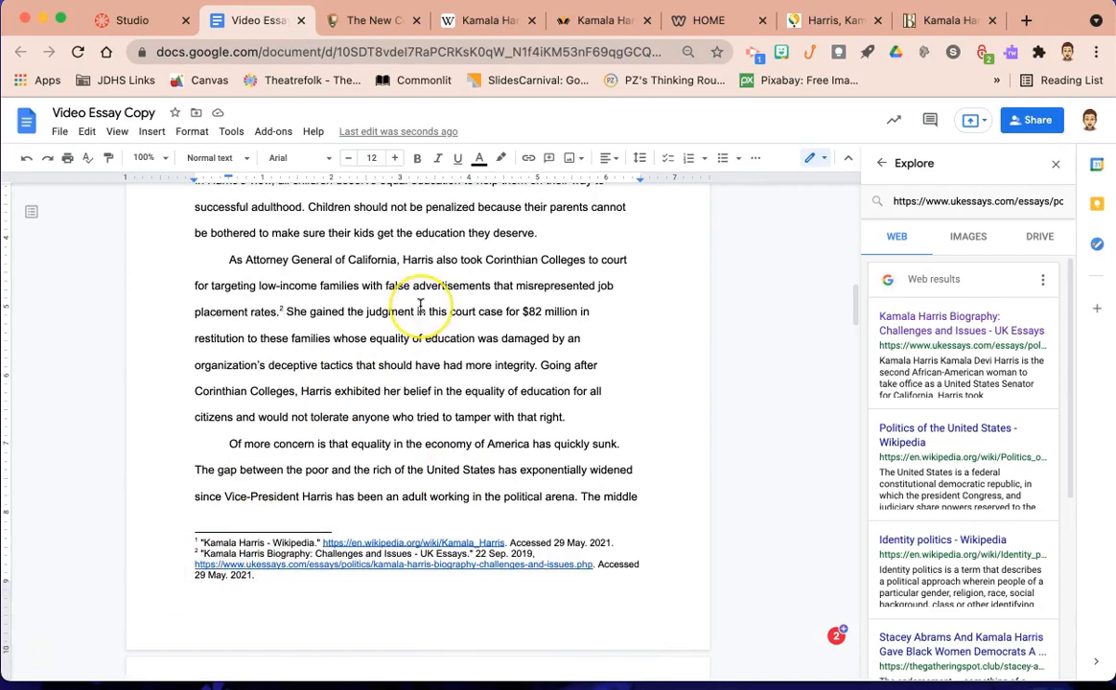
Place the insertion point after "sure their children attended school." and reopen Explore with an empty search
{"action": "scroll", "coordinate": [420, 305], "scroll_direction": "up", "scroll_amount": 1}
{"action": "scroll", "coordinate": [420, 305], "scroll_direction": "up", "scroll_amount": 3}
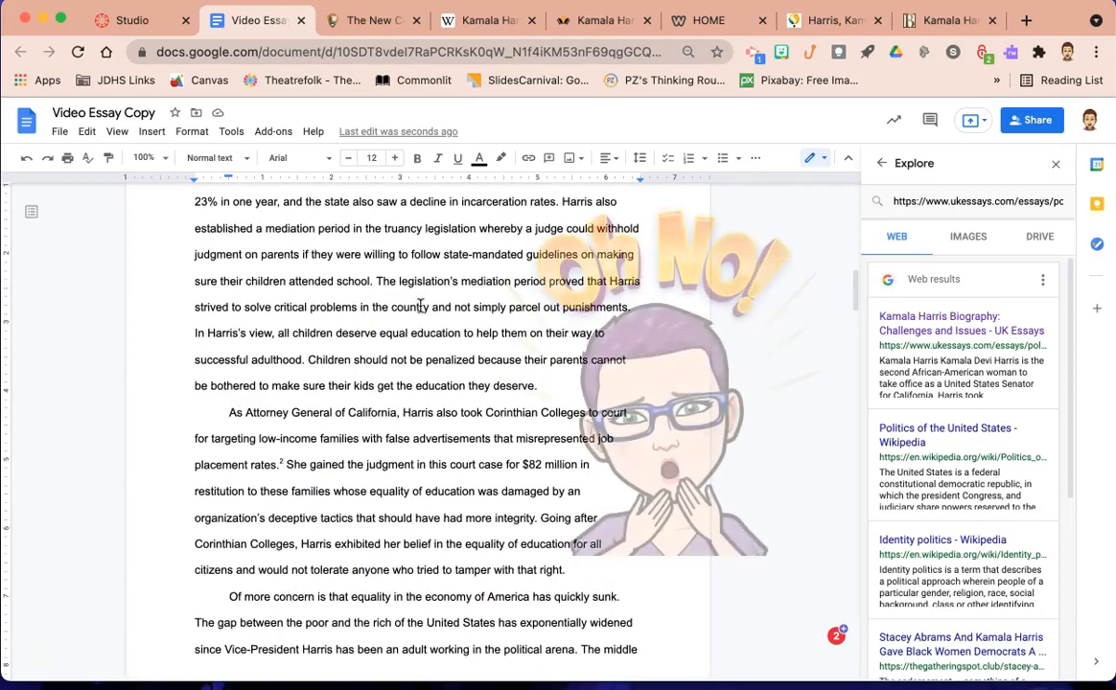
{"action": "left_click", "coordinate": [374, 284]}
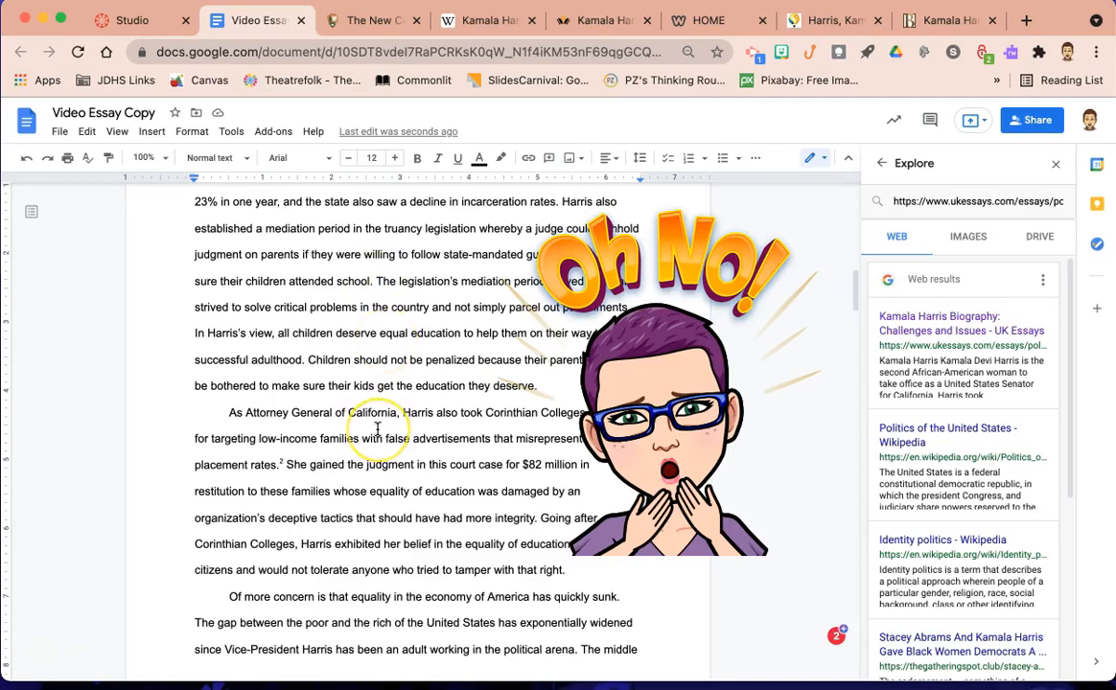
{"action": "scroll", "coordinate": [377, 429], "scroll_direction": "down", "scroll_amount": 3}
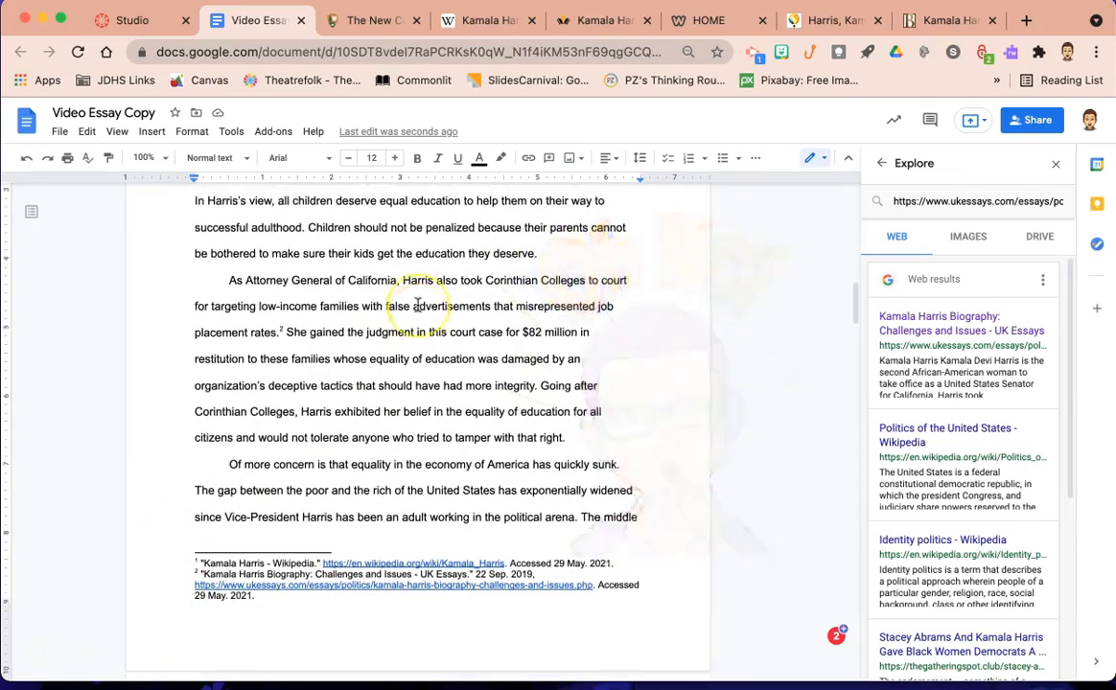
{"action": "scroll", "coordinate": [417, 305], "scroll_direction": "up", "scroll_amount": 2}
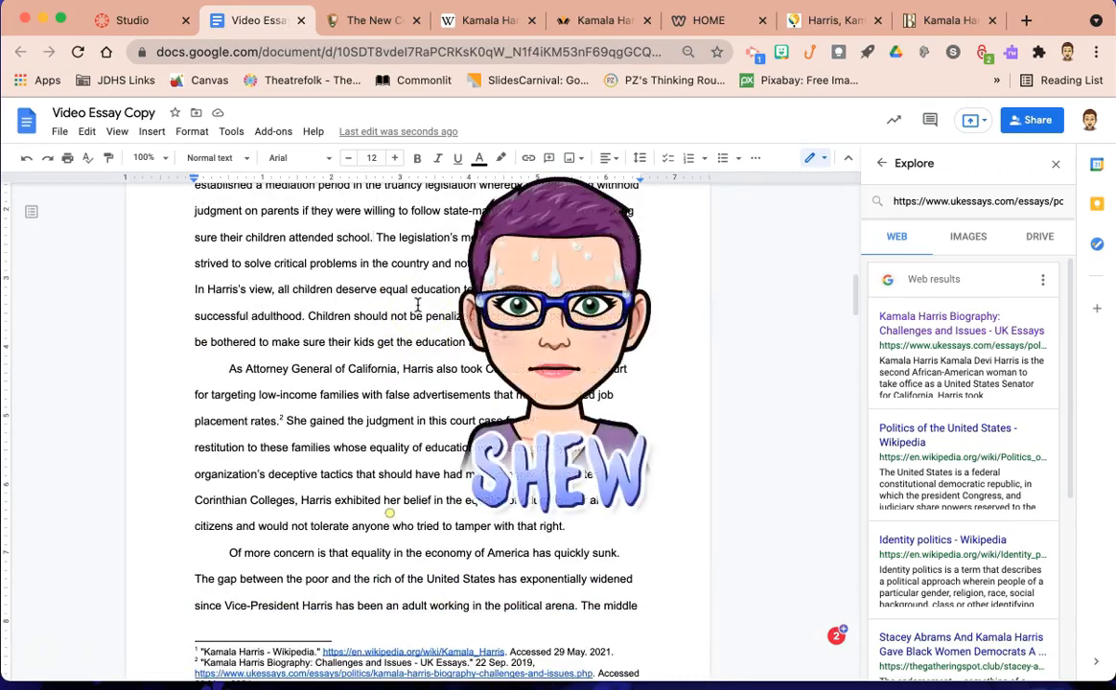
{"action": "left_click", "coordinate": [1058, 169]}
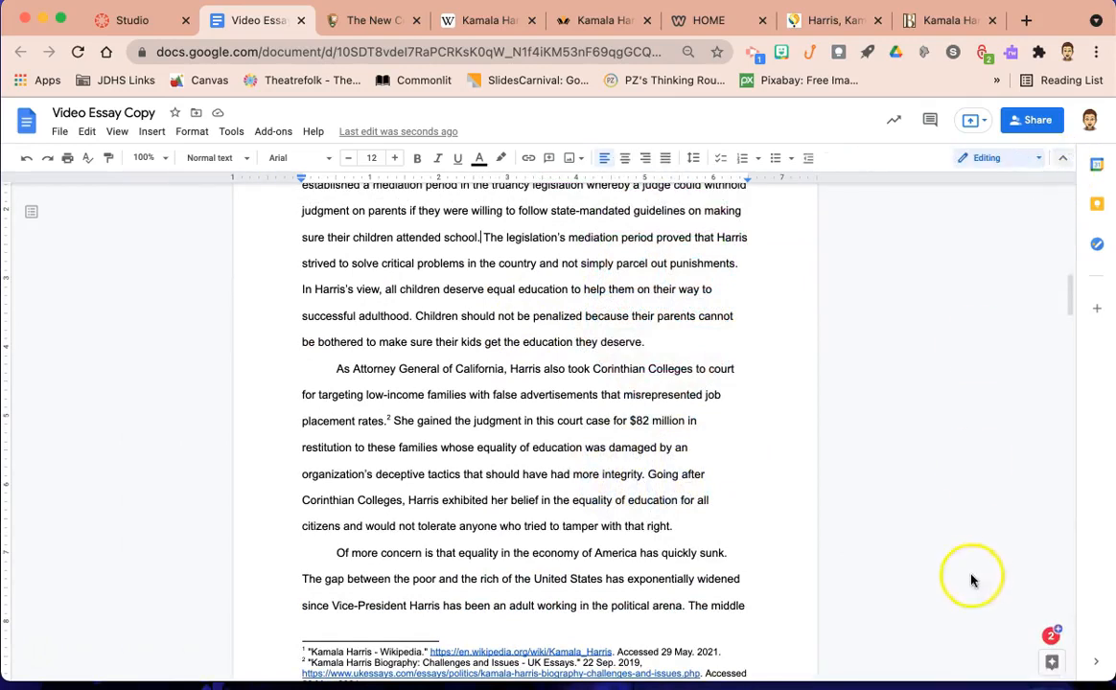
{"action": "left_click", "coordinate": [1059, 673]}
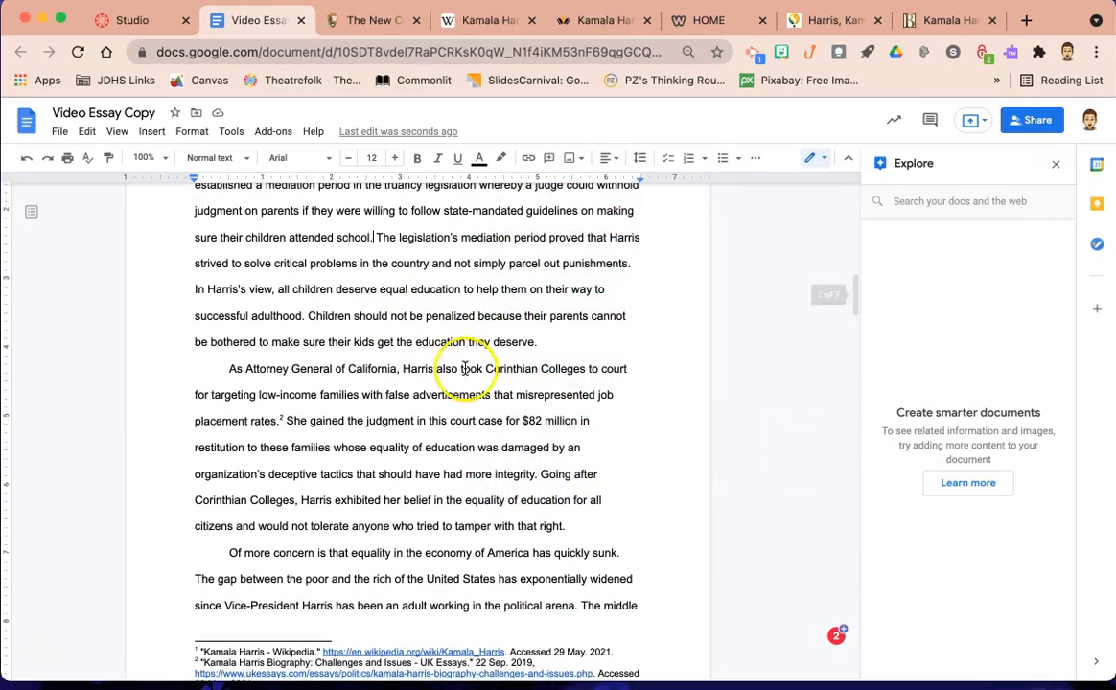
{"action": "left_click", "coordinate": [373, 237]}
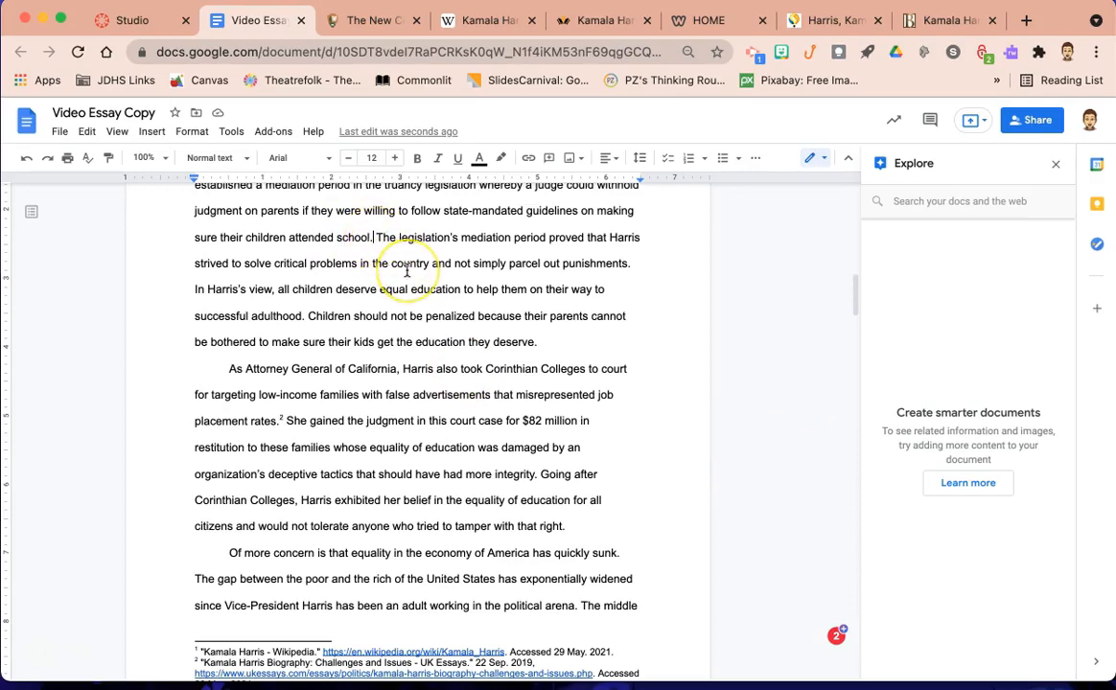
Copy the address of the National Park Service page "The New Colossus" and return to the essay
{"action": "left_click", "coordinate": [369, 20]}
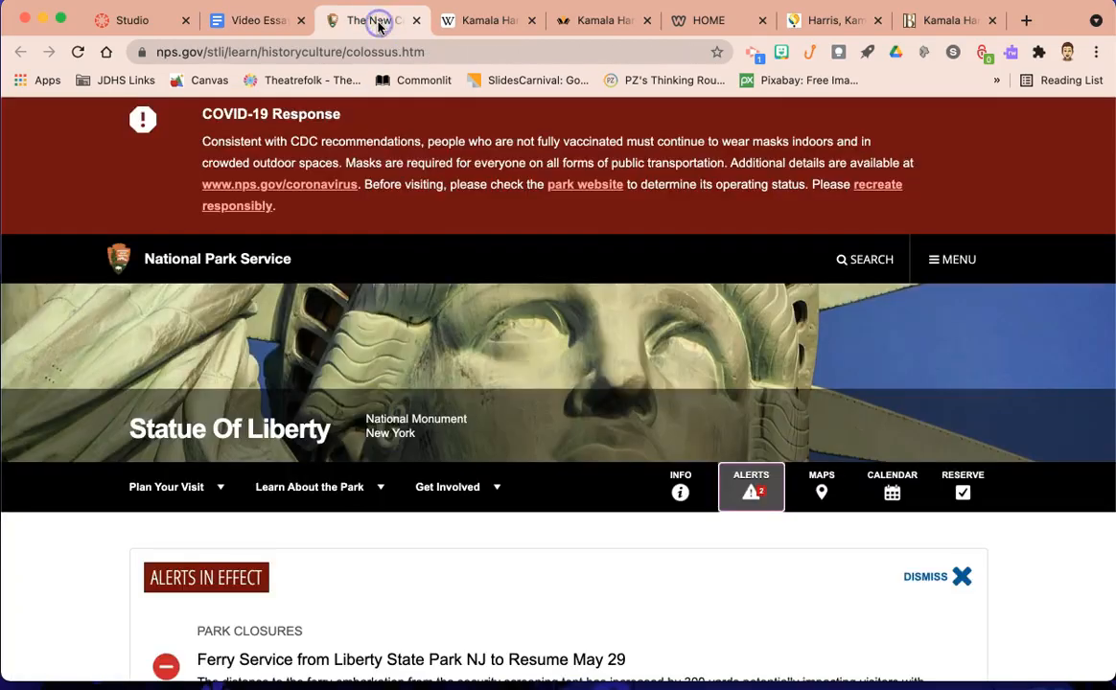
{"action": "left_click", "coordinate": [330, 50]}
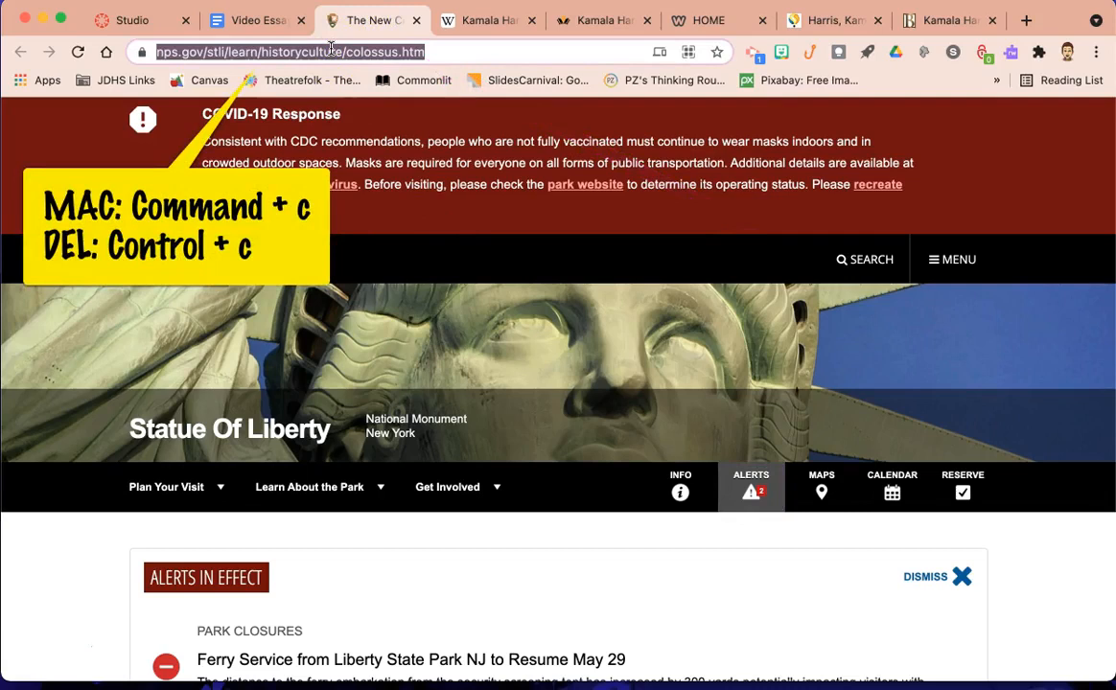
{"action": "left_click", "coordinate": [276, 21]}
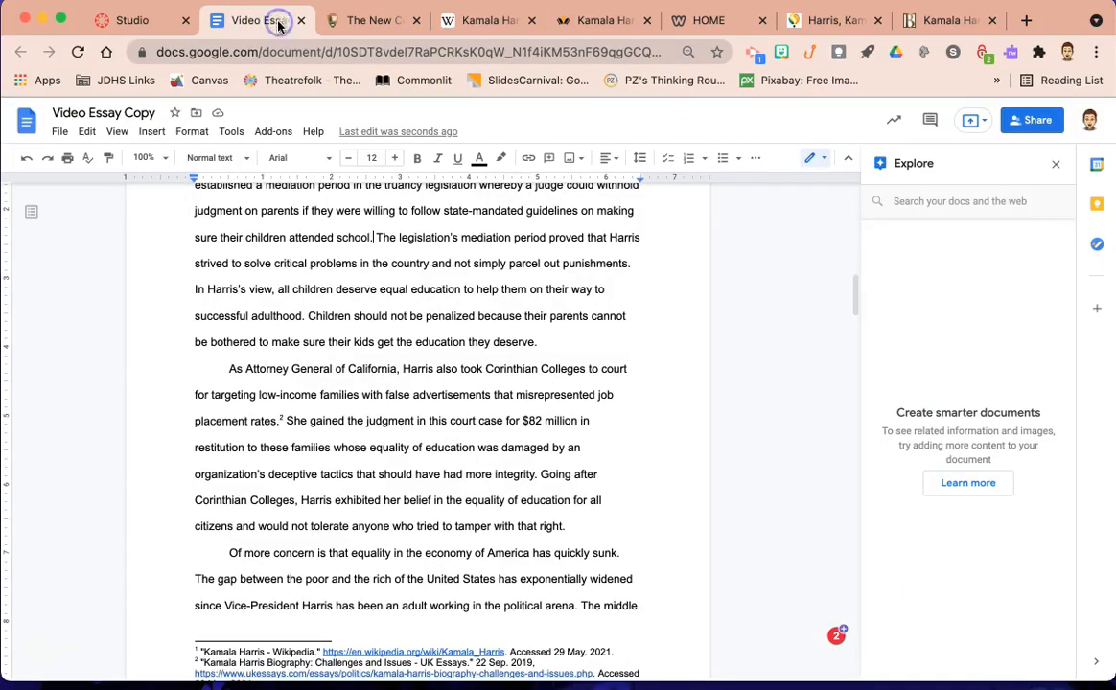
Search Explore for the copied nps.gov address, cite the "The New Colossus - Statue Of Liberty" result as a footnote, and close Explore
{"action": "left_click", "coordinate": [968, 204]}
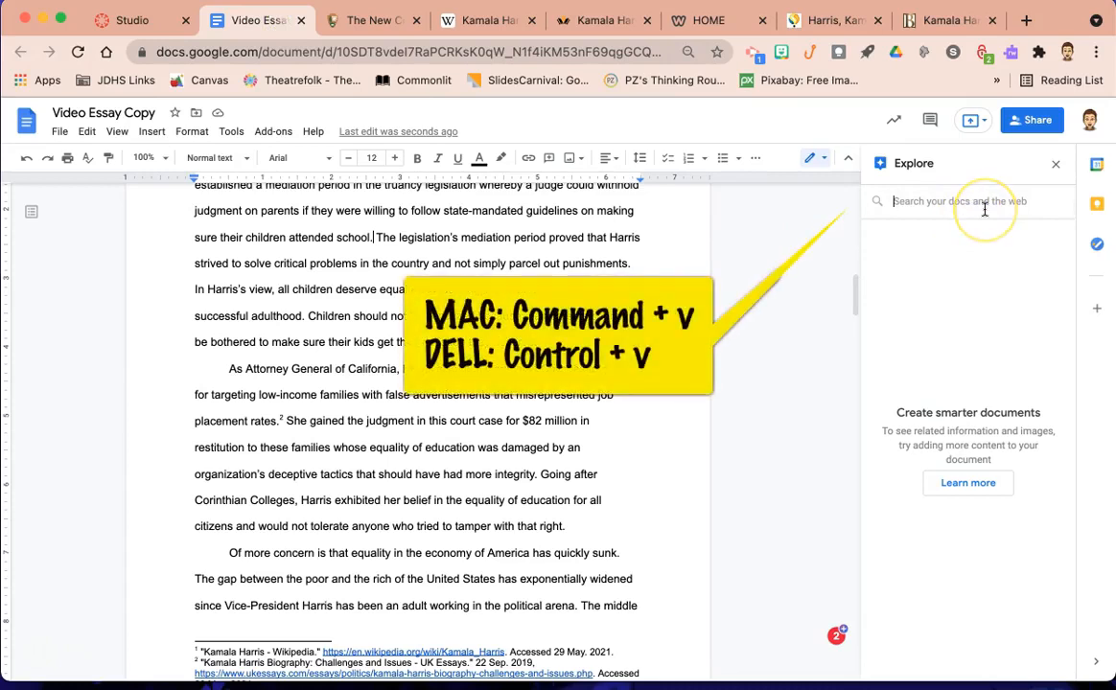
{"action": "key", "text": "super+v"}
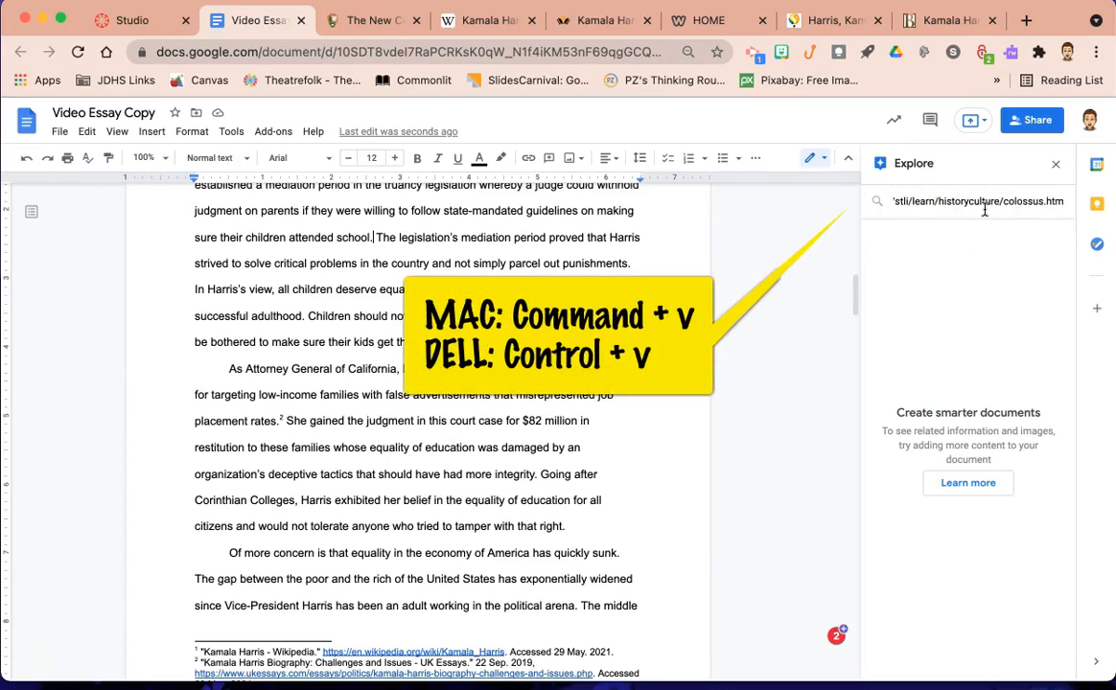
{"action": "key", "text": "Return"}
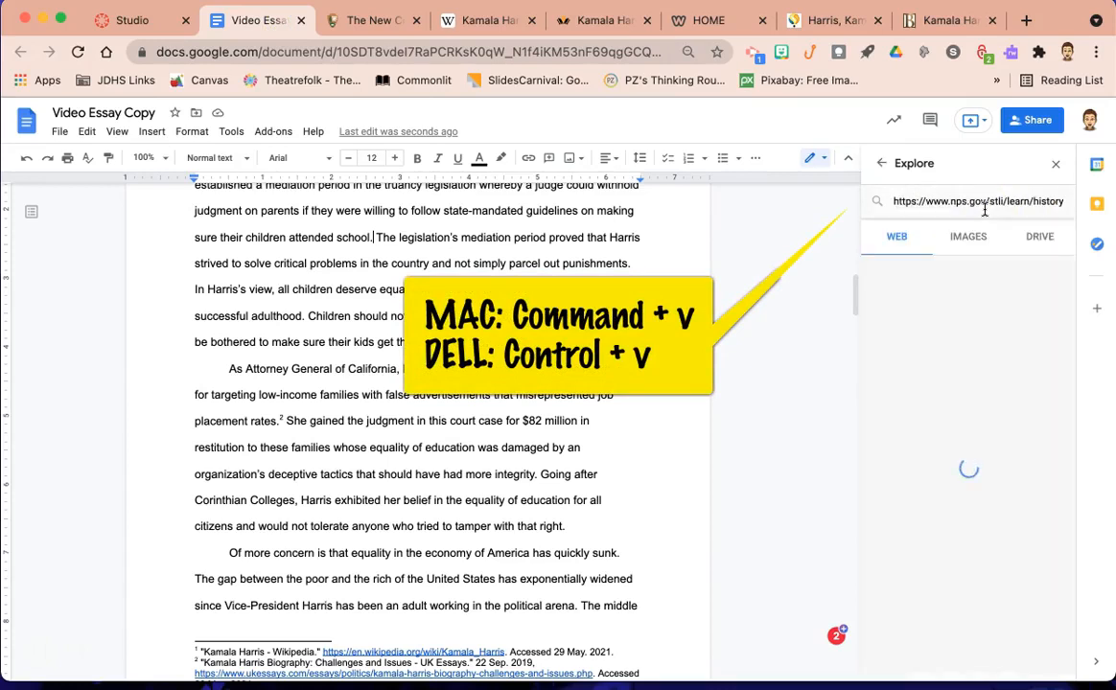
{"action": "mouse_move", "coordinate": [988, 335]}
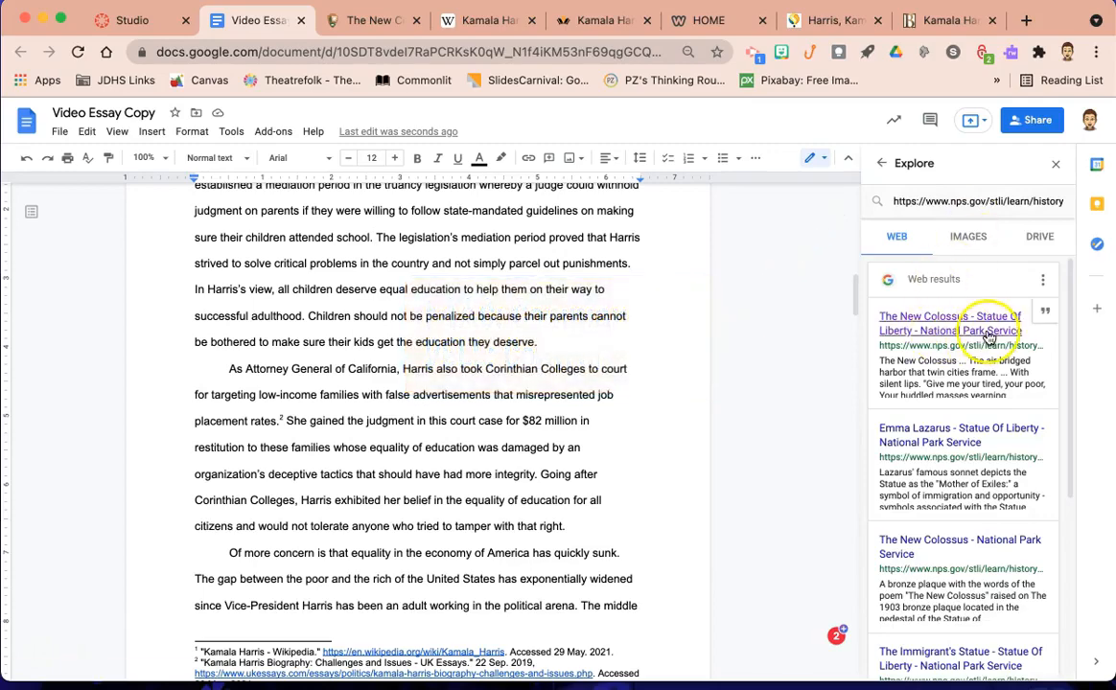
{"action": "left_click", "coordinate": [1048, 313]}
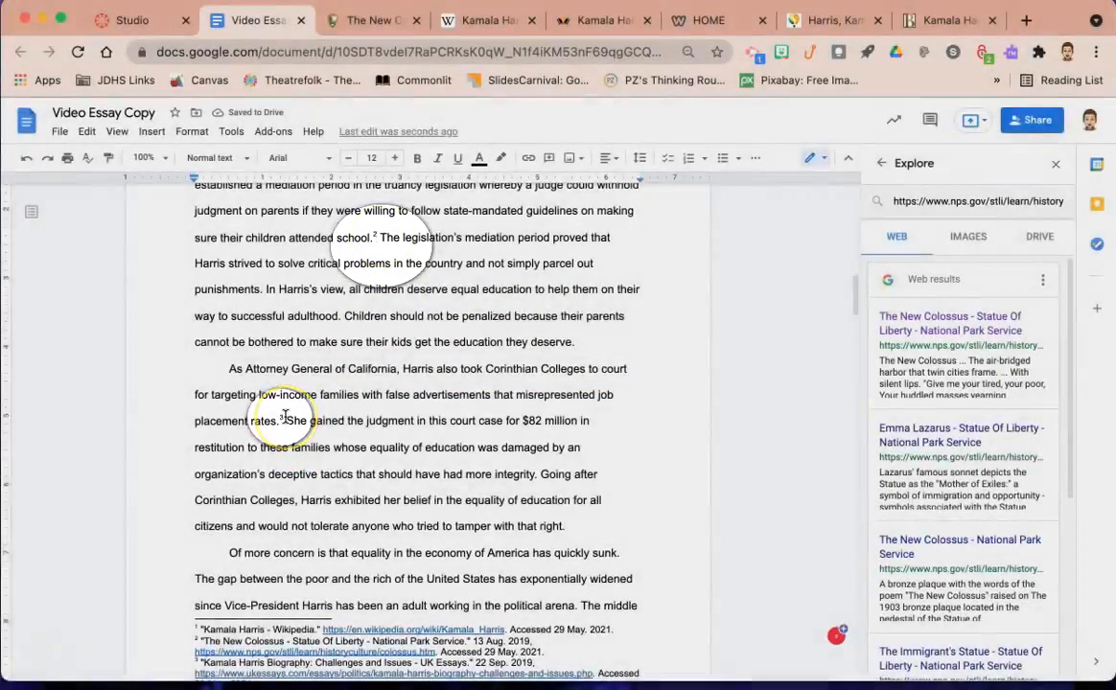
{"action": "scroll", "coordinate": [287, 460], "scroll_direction": "down", "scroll_amount": 3}
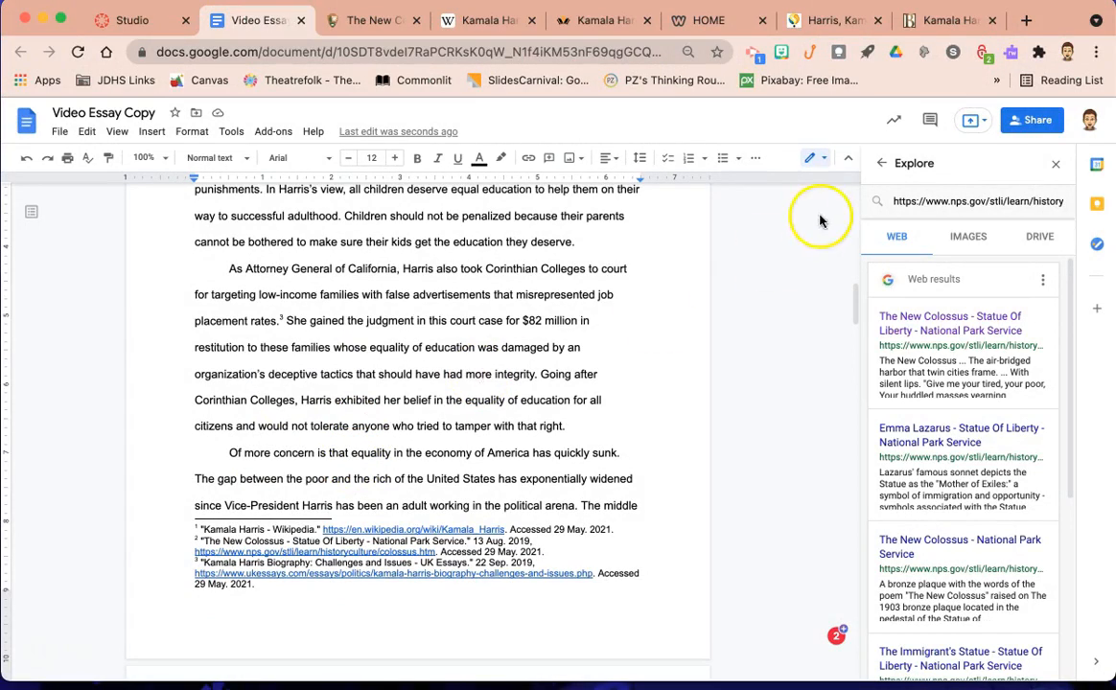
{"action": "left_click", "coordinate": [1058, 166]}
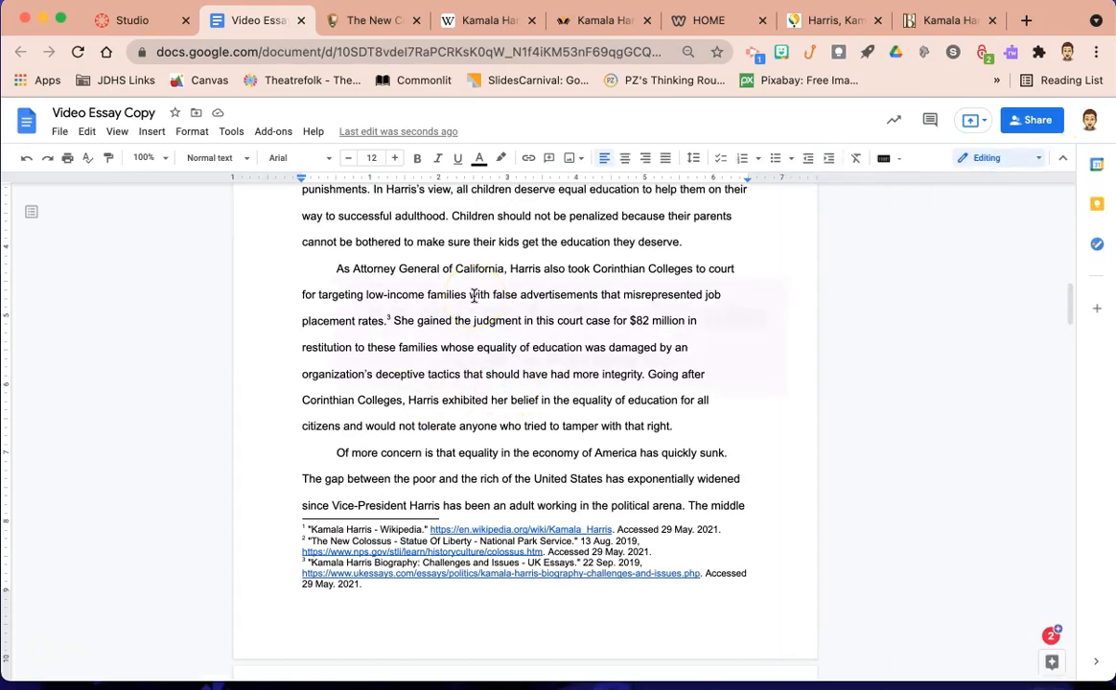
Review the databases on the JDHS library's Research page and bring up the Explora article "Harris, Kamala"
{"action": "left_click", "coordinate": [709, 20]}
{"action": "scroll", "coordinate": [460, 349], "scroll_direction": "down", "scroll_amount": 1}
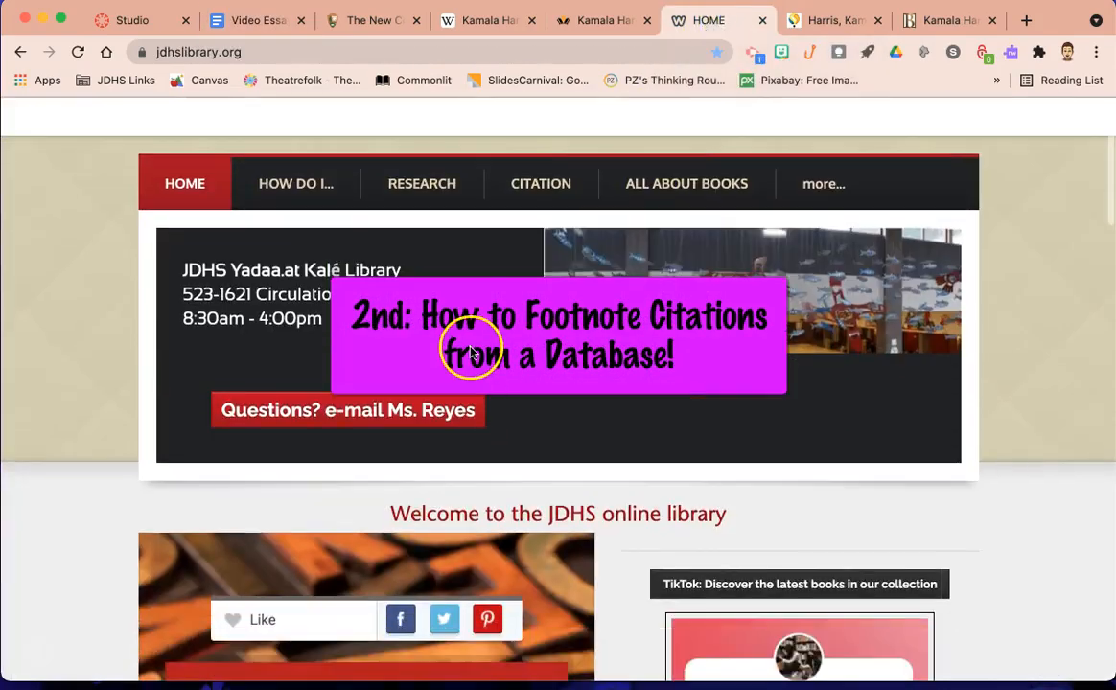
{"action": "left_click", "coordinate": [425, 186]}
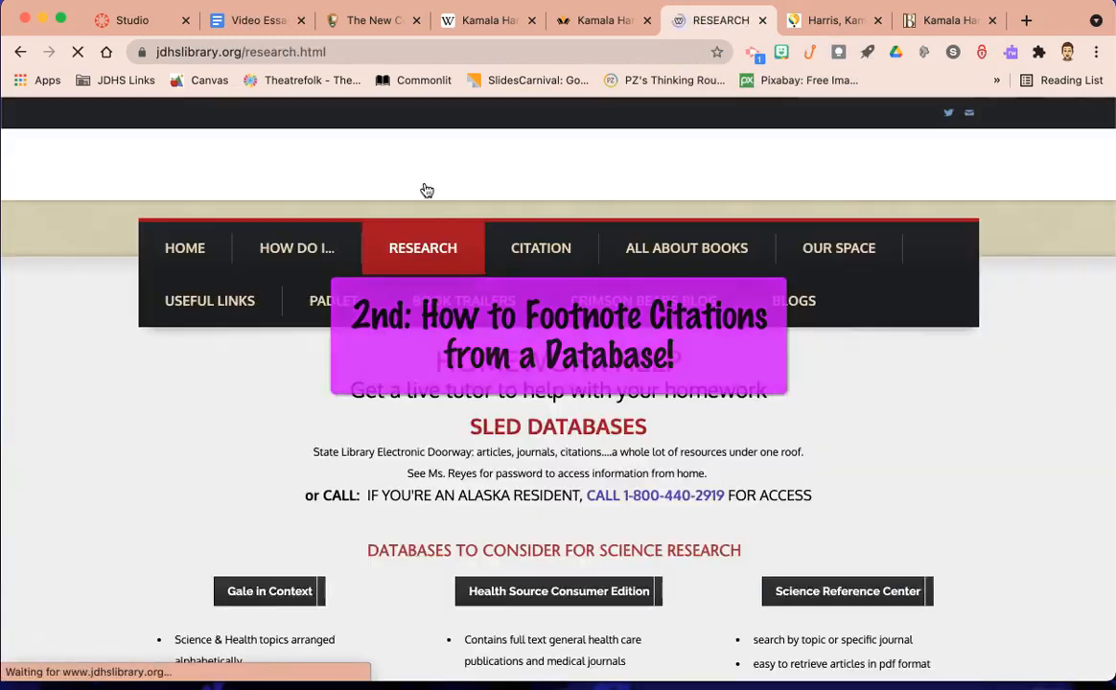
{"action": "scroll", "coordinate": [432, 367], "scroll_direction": "down", "scroll_amount": 4}
{"action": "scroll", "coordinate": [445, 364], "scroll_direction": "down", "scroll_amount": 2}
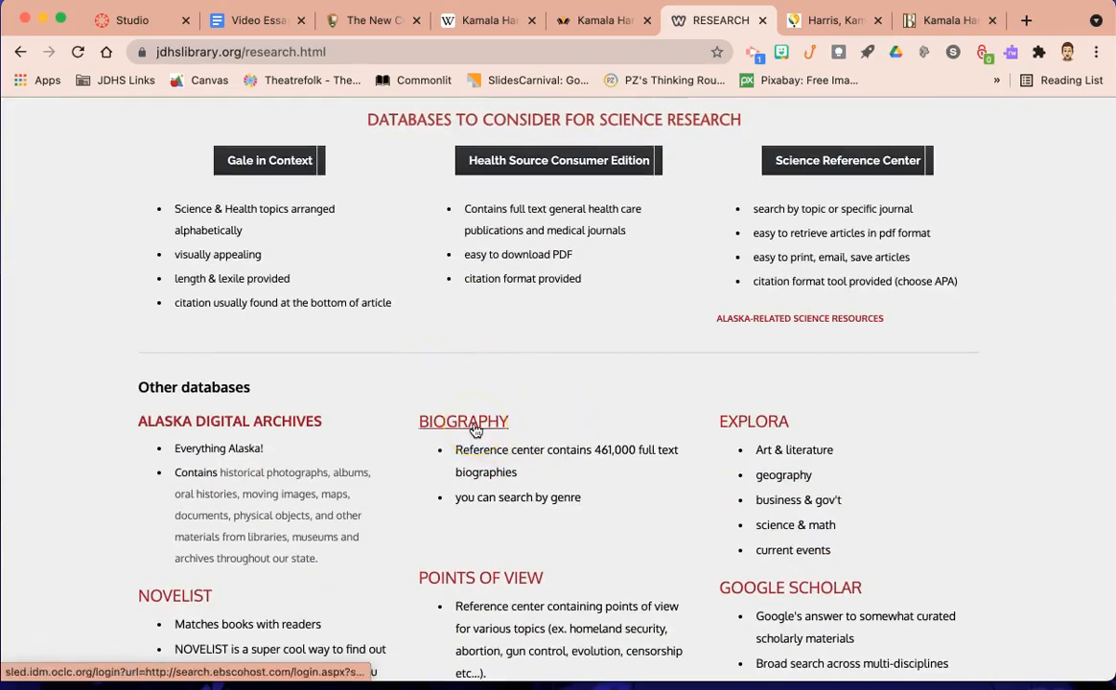
{"action": "scroll", "coordinate": [606, 501], "scroll_direction": "down", "scroll_amount": 2}
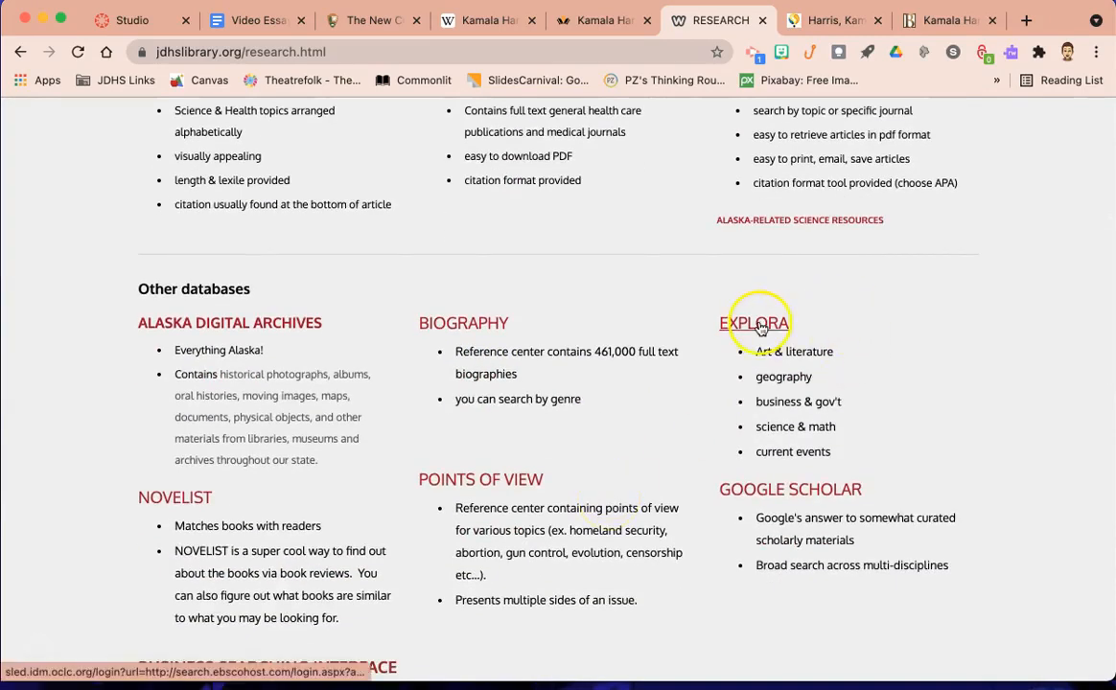
{"action": "scroll", "coordinate": [899, 252], "scroll_direction": "up", "scroll_amount": 1}
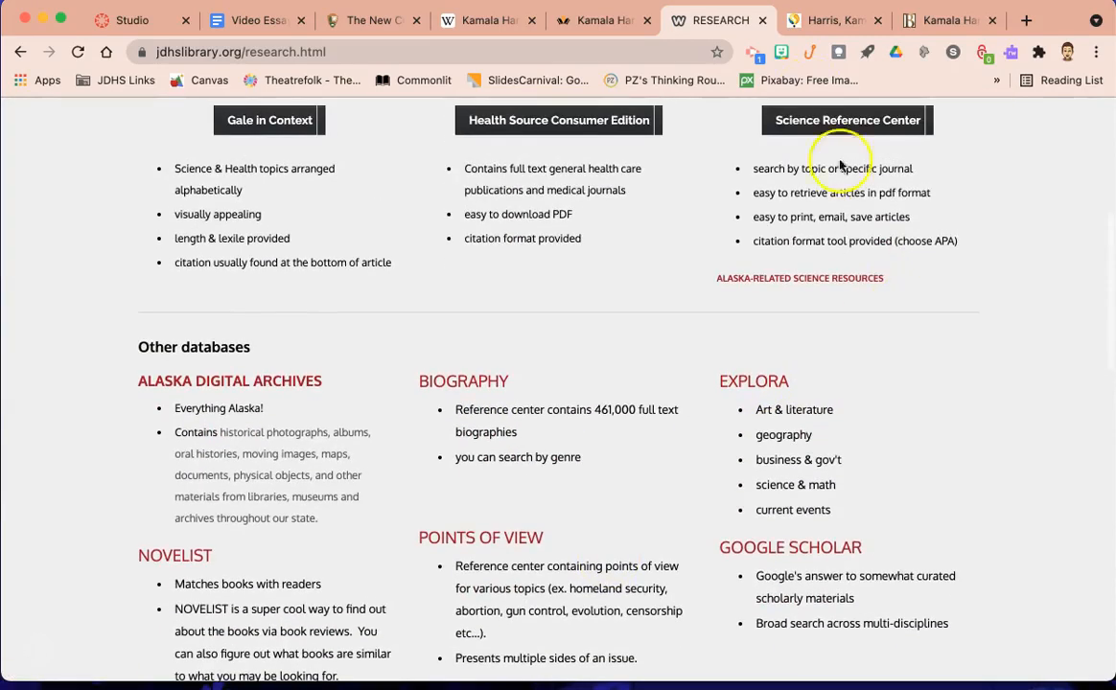
{"action": "left_click", "coordinate": [828, 21]}
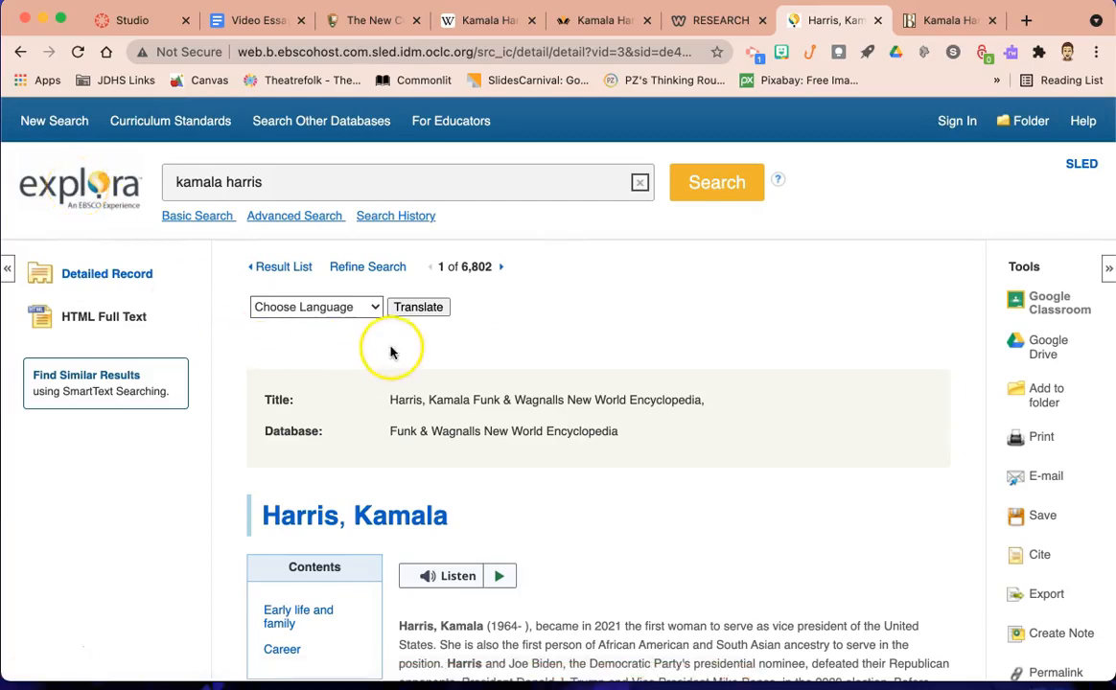
Return to the essay and place the insertion point after "increase in tax credit for low-income families." on page 3
{"action": "left_click", "coordinate": [230, 21]}
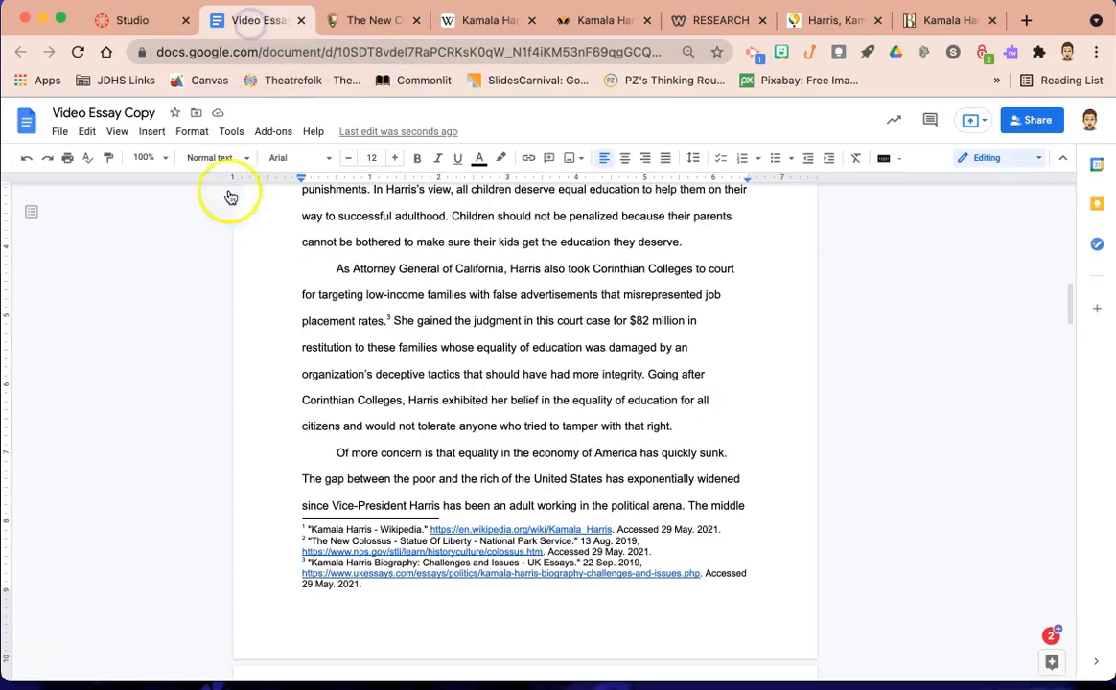
{"action": "scroll", "coordinate": [442, 425], "scroll_direction": "down", "scroll_amount": 10}
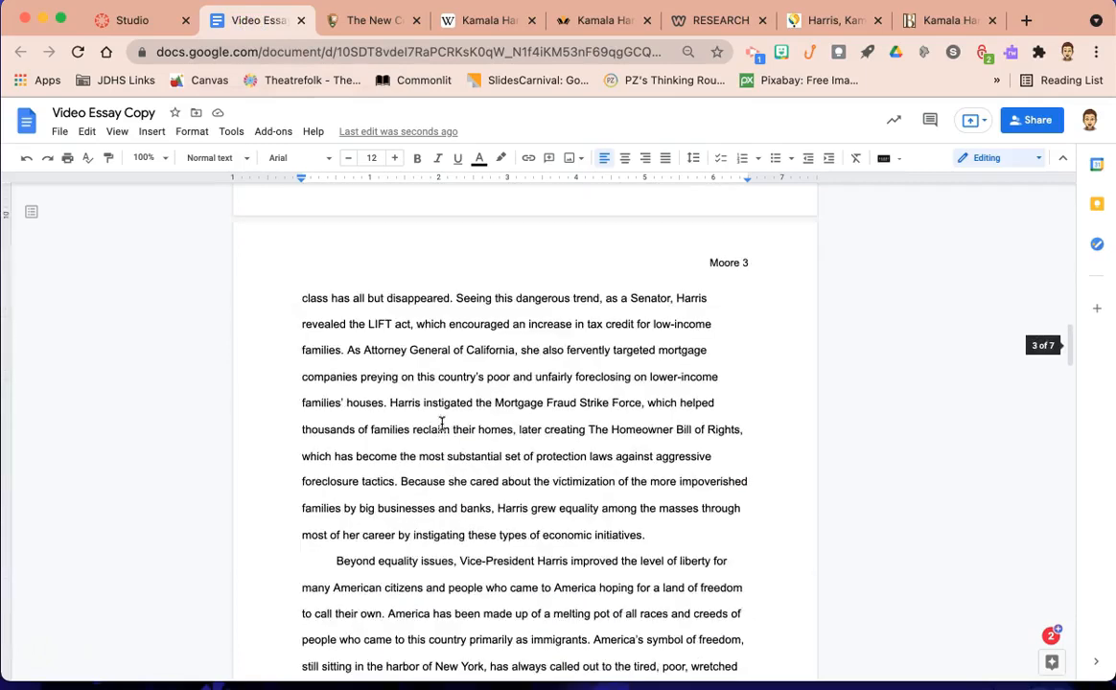
{"action": "left_click", "coordinate": [345, 351]}
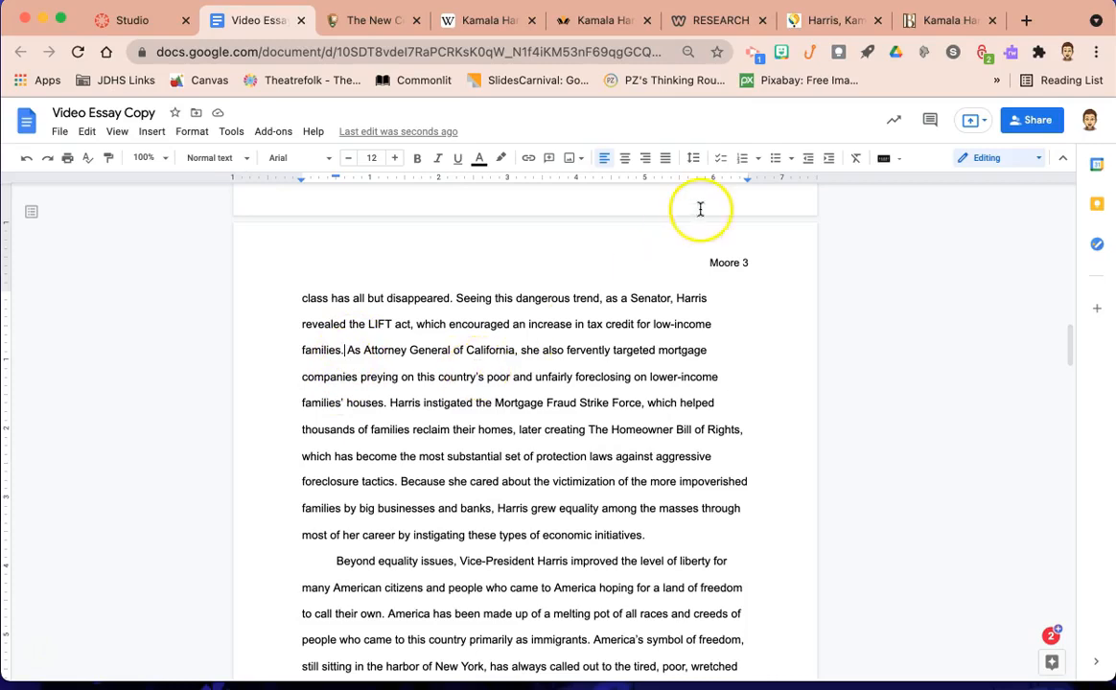
Look over the Explora article "Harris, Kamala" and open its list of citation formats with the Cite tool
{"action": "left_click", "coordinate": [840, 23]}
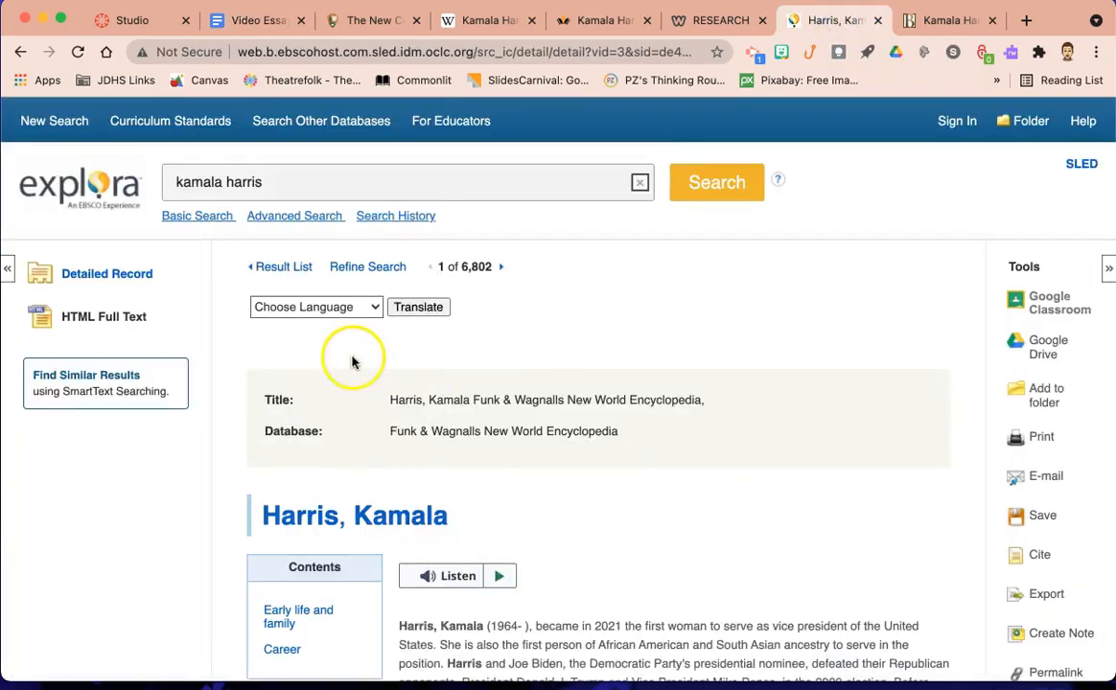
{"action": "scroll", "coordinate": [720, 535], "scroll_direction": "down", "scroll_amount": 2}
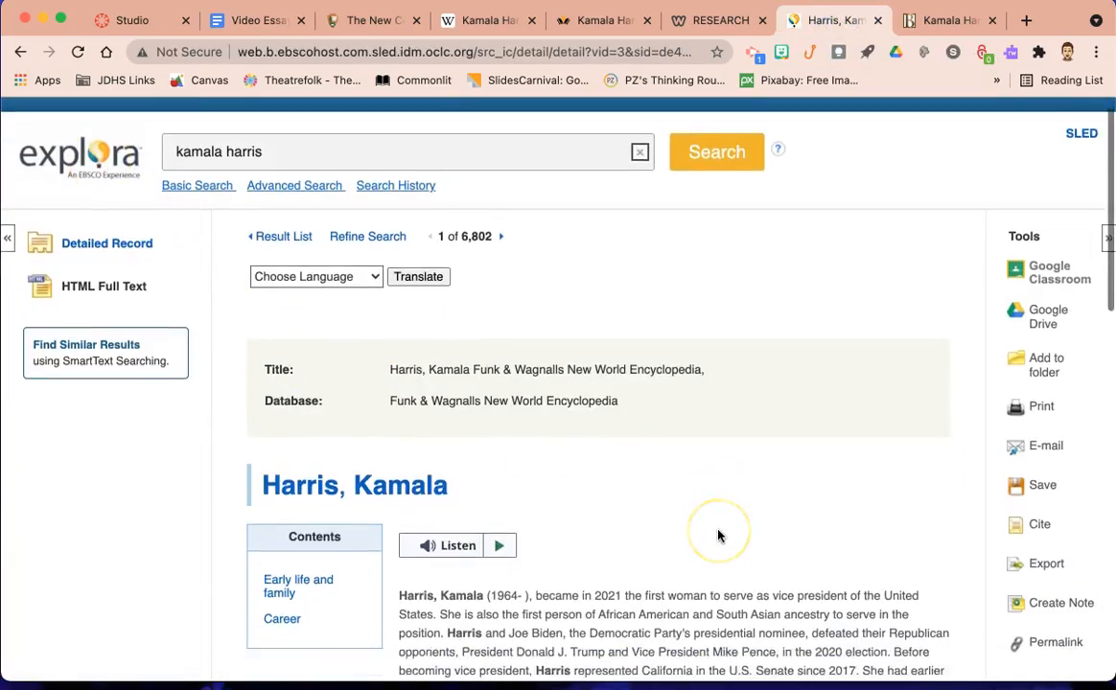
{"action": "scroll", "coordinate": [719, 535], "scroll_direction": "down", "scroll_amount": 18}
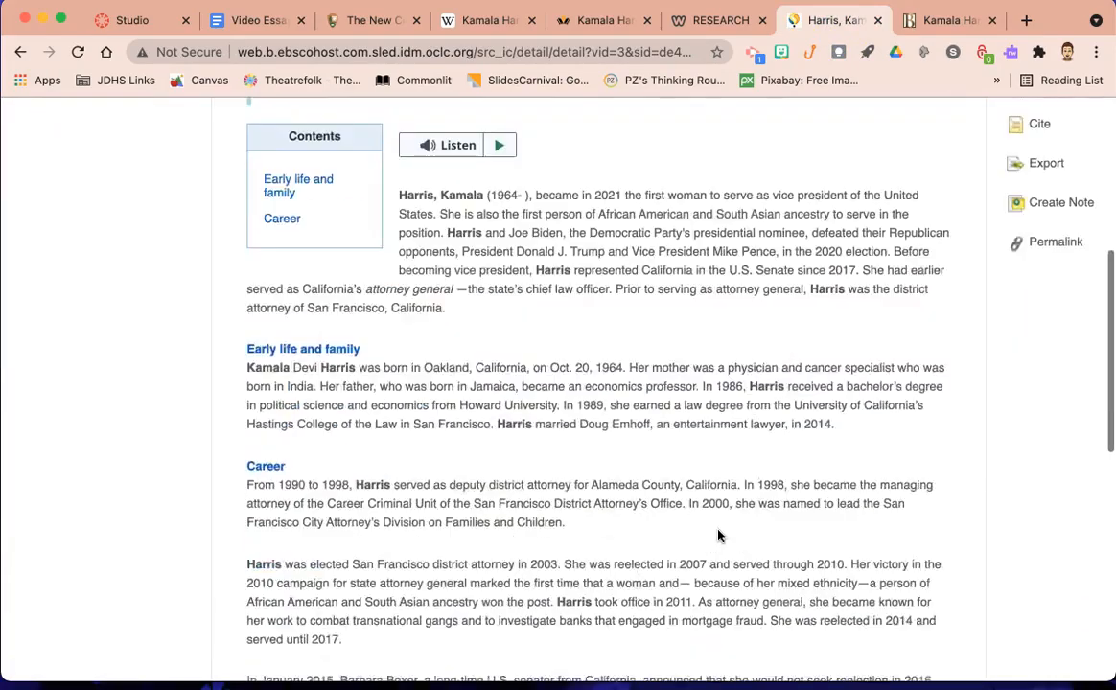
{"action": "scroll", "coordinate": [719, 536], "scroll_direction": "up", "scroll_amount": 20}
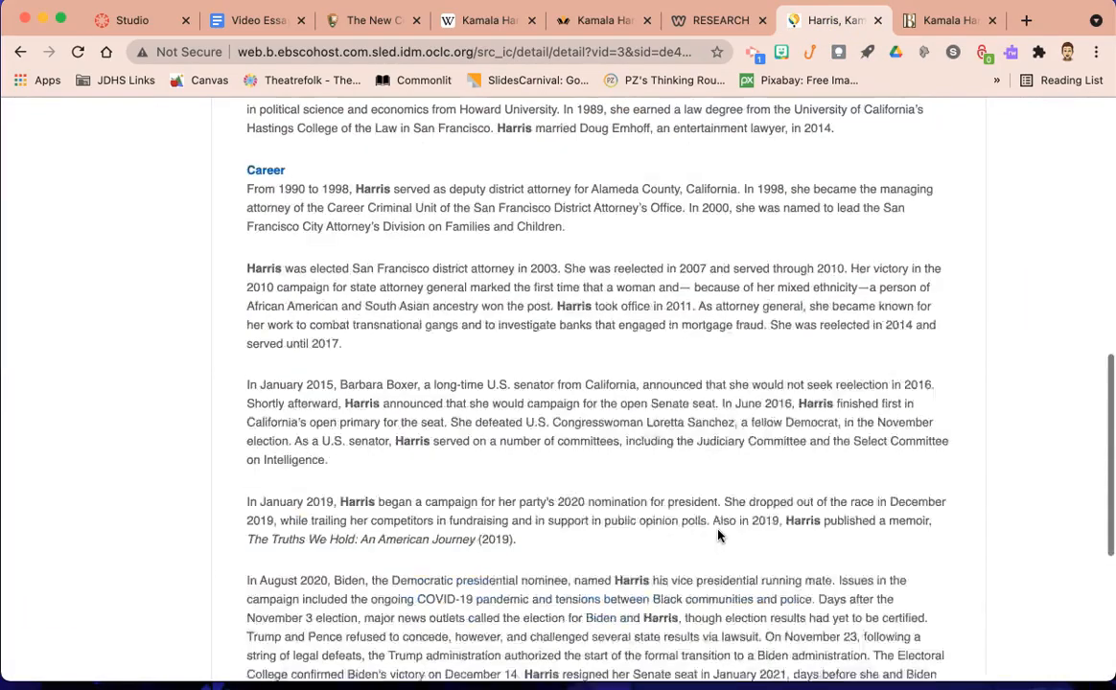
{"action": "scroll", "coordinate": [719, 536], "scroll_direction": "up", "scroll_amount": 4}
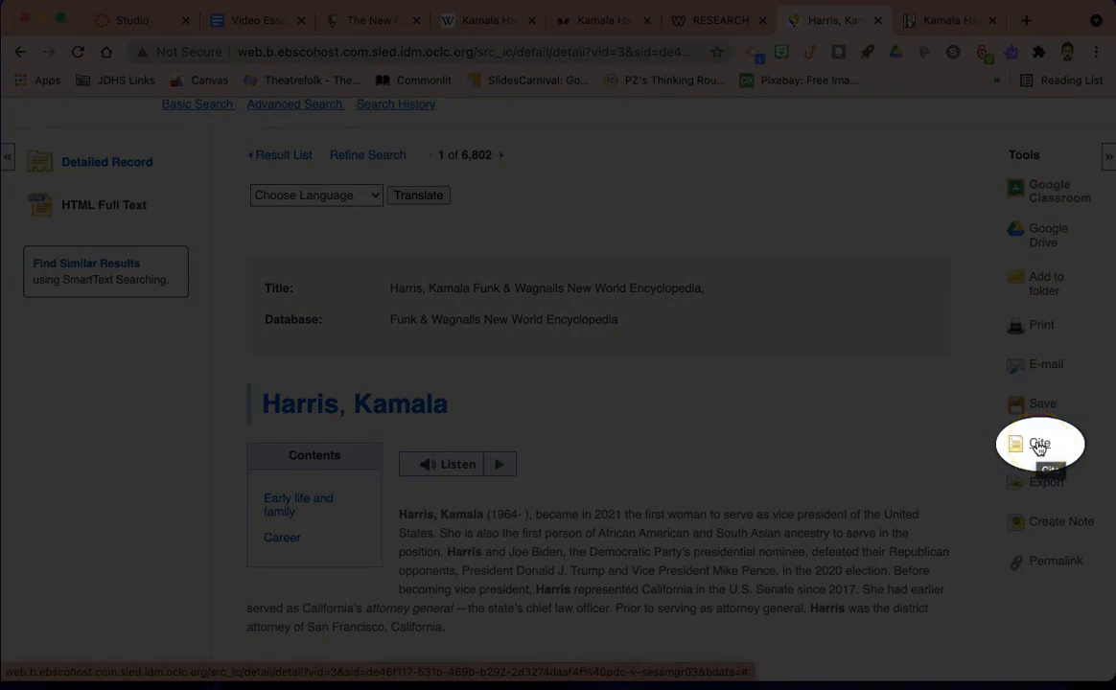
{"action": "left_click", "coordinate": [1039, 447]}
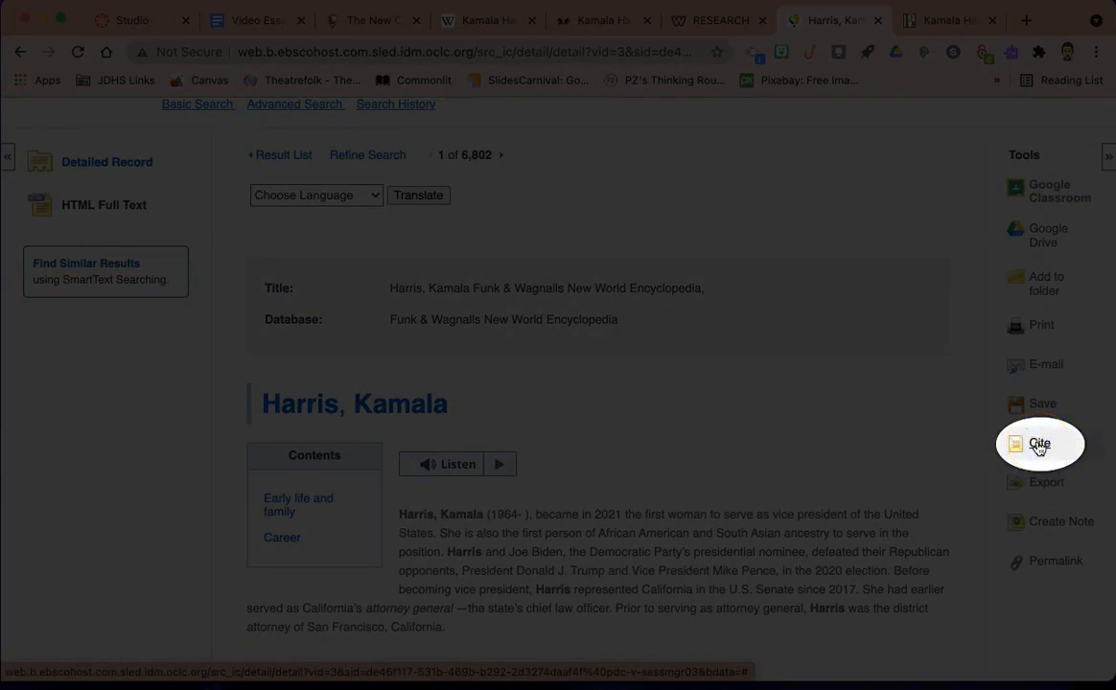
{"action": "left_click", "coordinate": [1041, 449]}
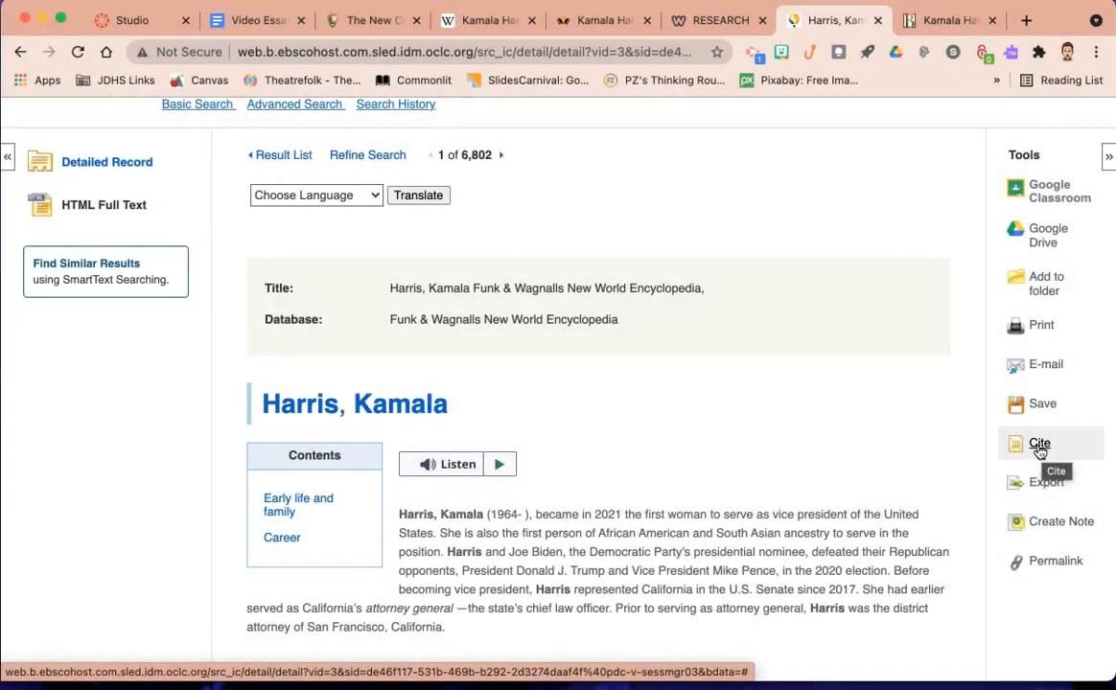
{"action": "left_click", "coordinate": [1039, 449]}
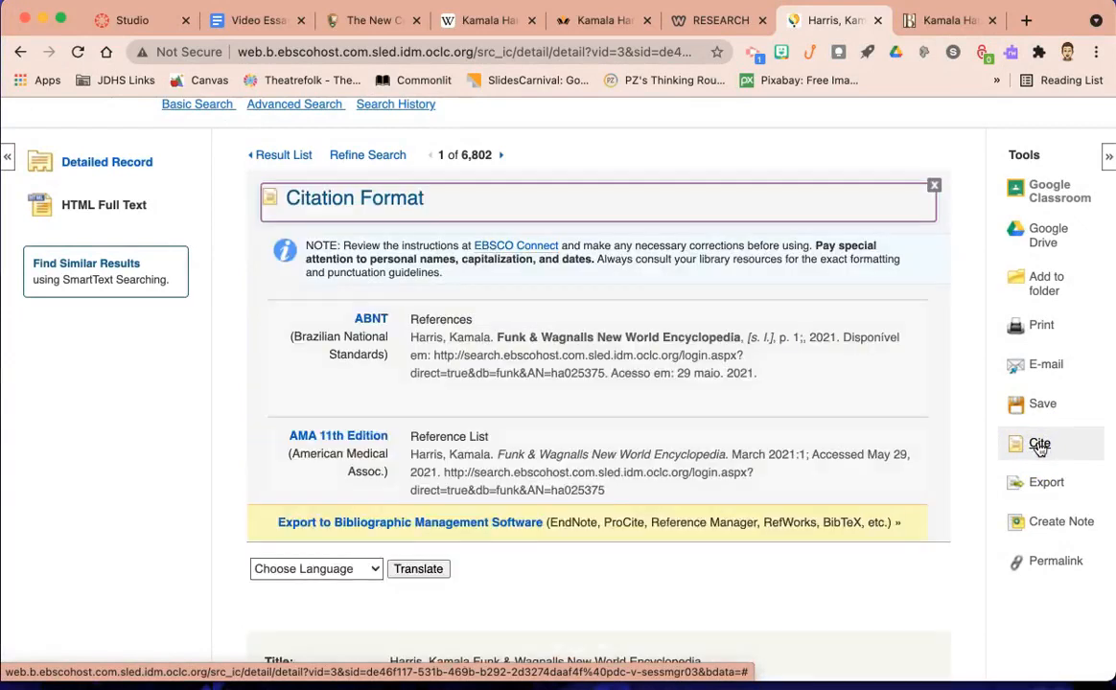
Find the MLA 8th Edition entry among the citation formats and copy its full Works Cited text
{"action": "scroll", "coordinate": [741, 402], "scroll_direction": "down", "scroll_amount": 3}
{"action": "scroll", "coordinate": [742, 404], "scroll_direction": "down", "scroll_amount": 10}
{"action": "scroll", "coordinate": [742, 404], "scroll_direction": "down", "scroll_amount": 5}
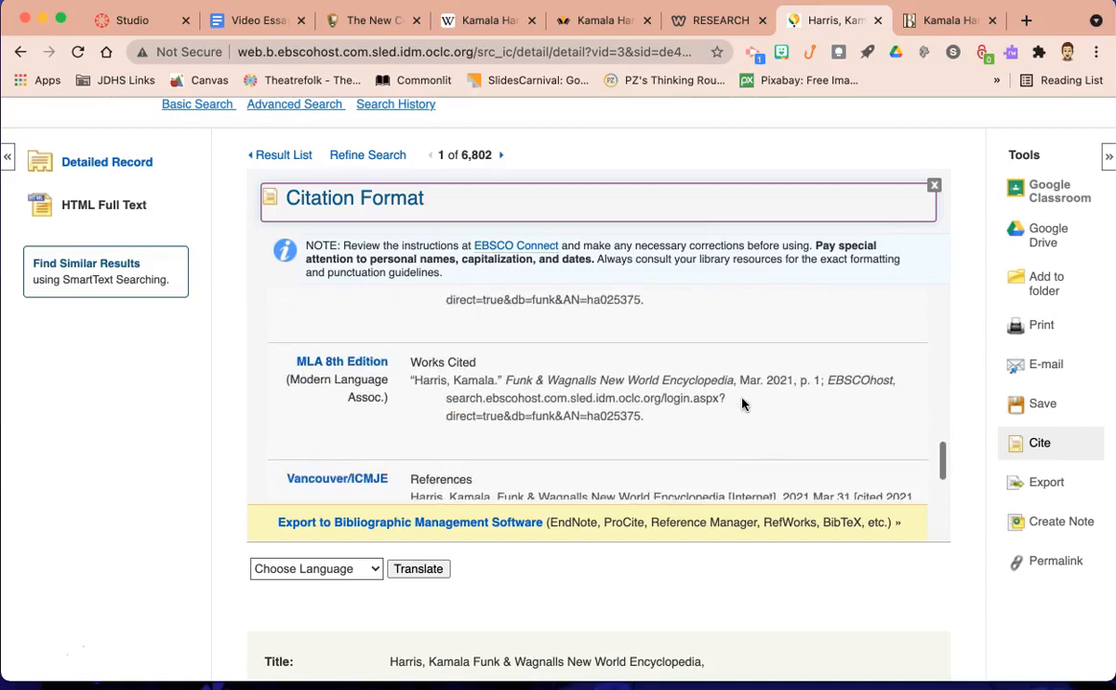
{"action": "left_click", "coordinate": [410, 365]}
{"action": "mouse_move", "coordinate": [411, 365]}
{"action": "left_mouse_down"}
{"action": "mouse_move", "coordinate": [575, 380]}
{"action": "mouse_move", "coordinate": [651, 404]}
{"action": "left_mouse_up"}
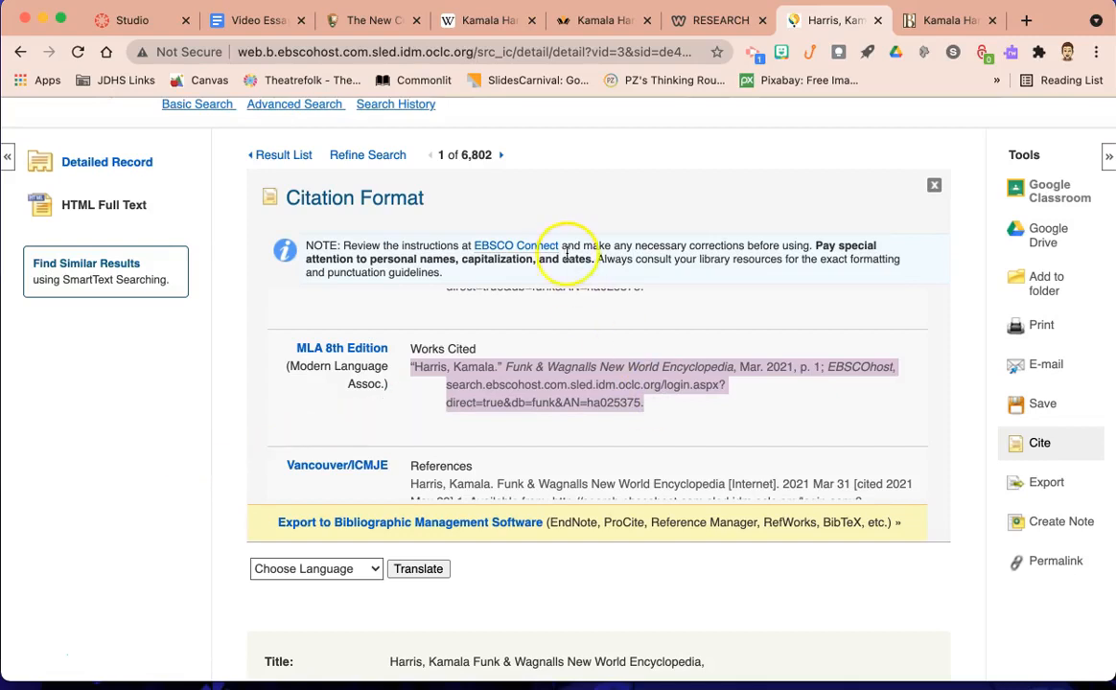
Insert a footnote at the insertion point in the essay and paste the copied MLA citation into it
{"action": "left_click", "coordinate": [263, 26]}
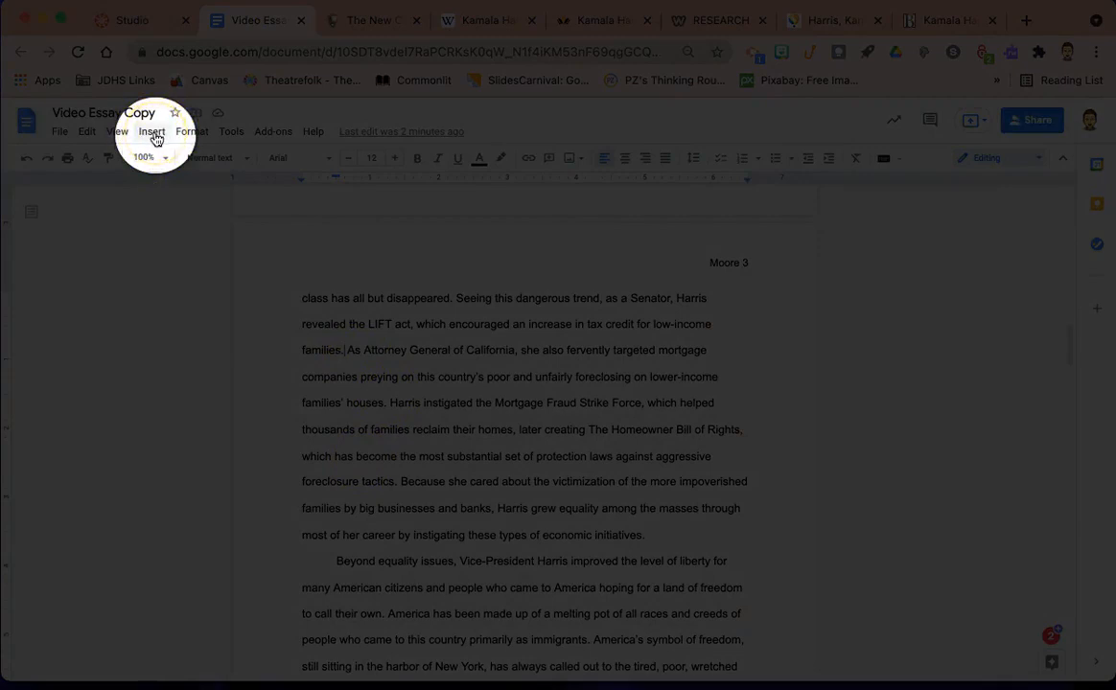
{"action": "left_click", "coordinate": [152, 133]}
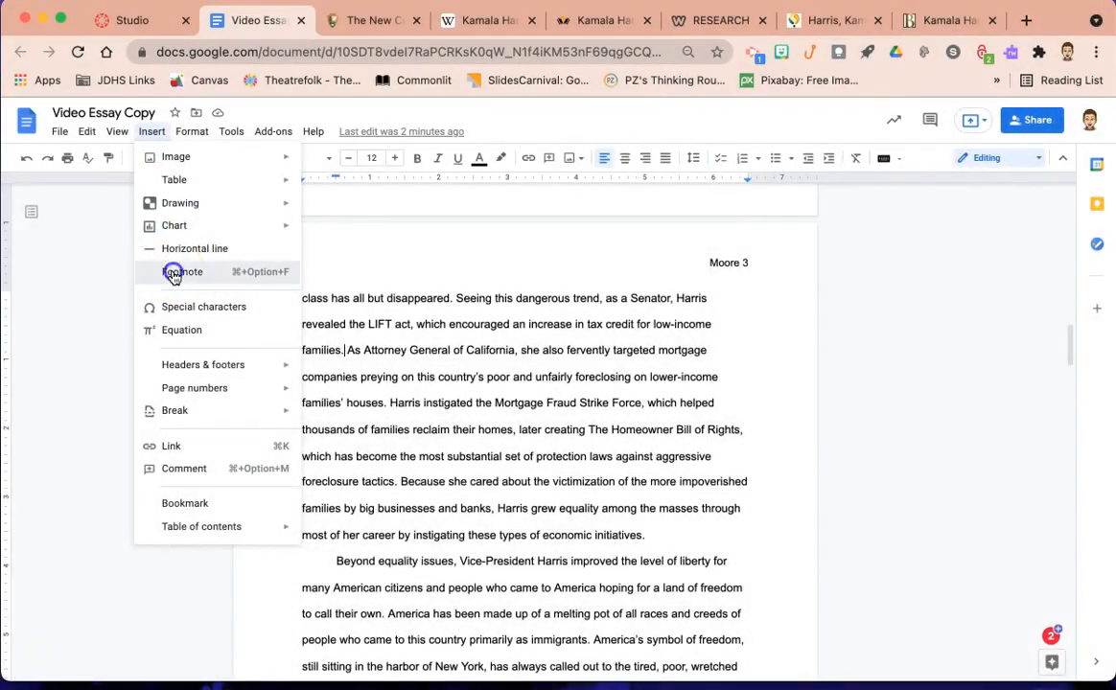
{"action": "left_click", "coordinate": [173, 275]}
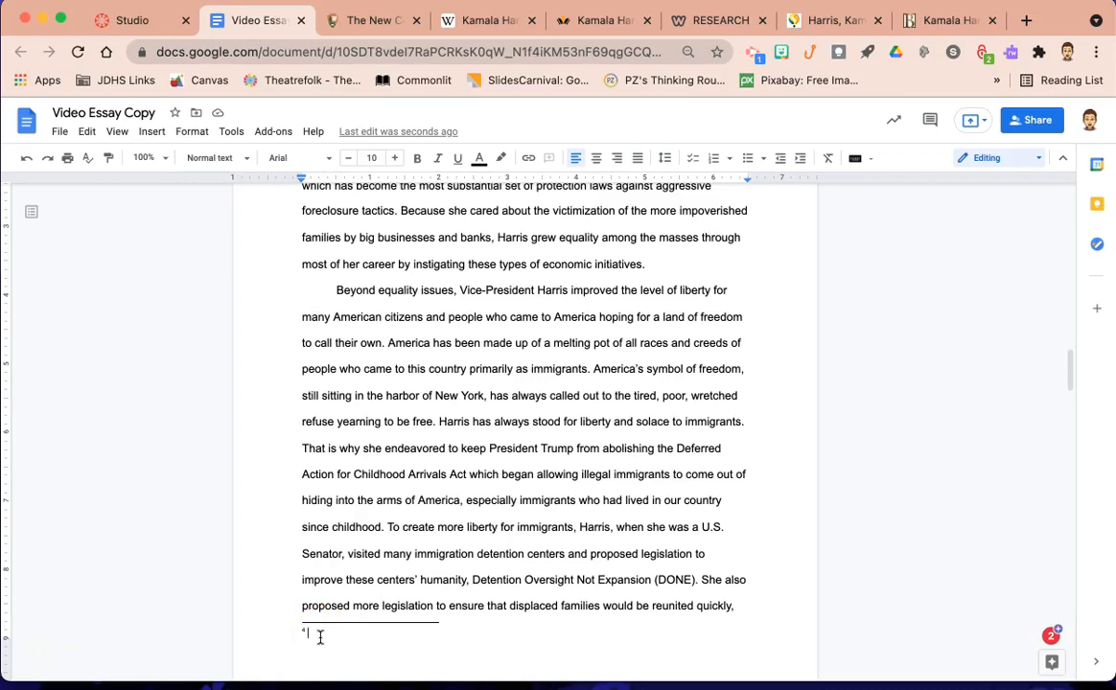
{"action": "key", "text": "super+v"}
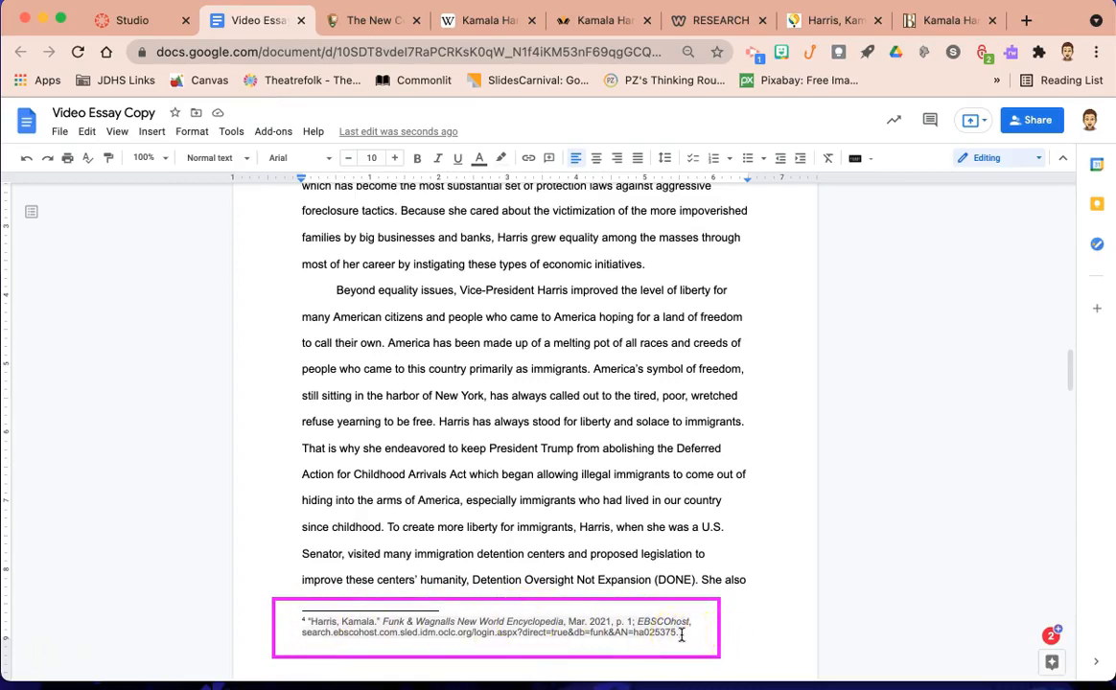
Remove the highlight color from the full pasted citation text in footnote 4
{"action": "left_click_drag", "start_coordinate": [682, 635], "coordinate": [320, 619]}
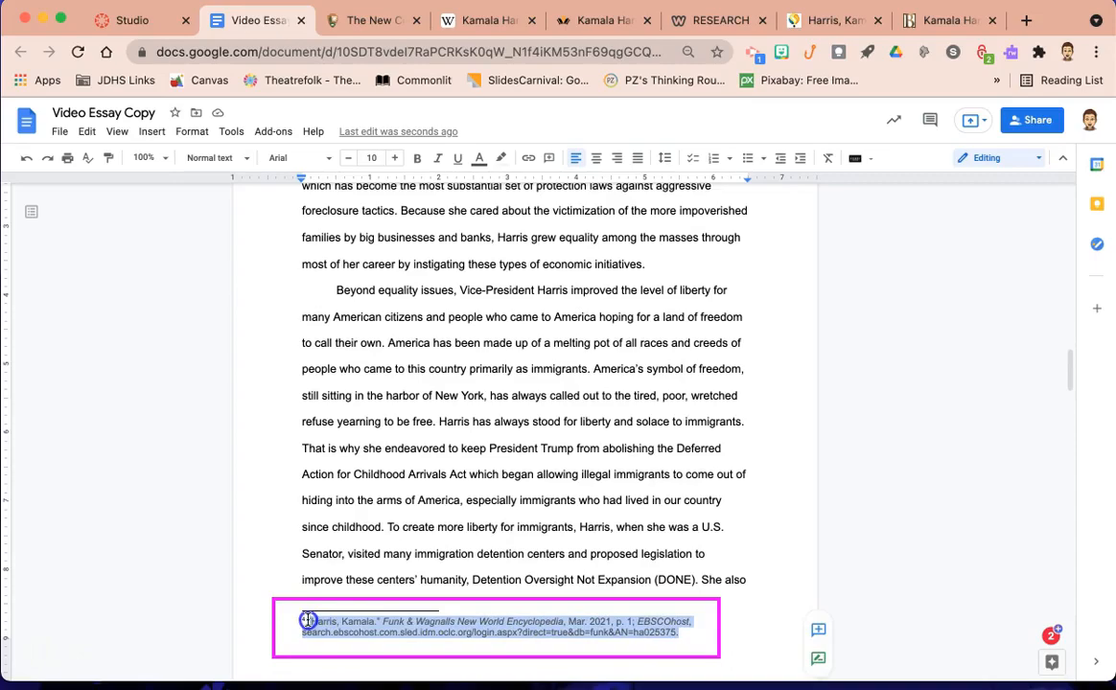
{"action": "left_click_drag", "start_coordinate": [306, 621], "coordinate": [300, 622]}
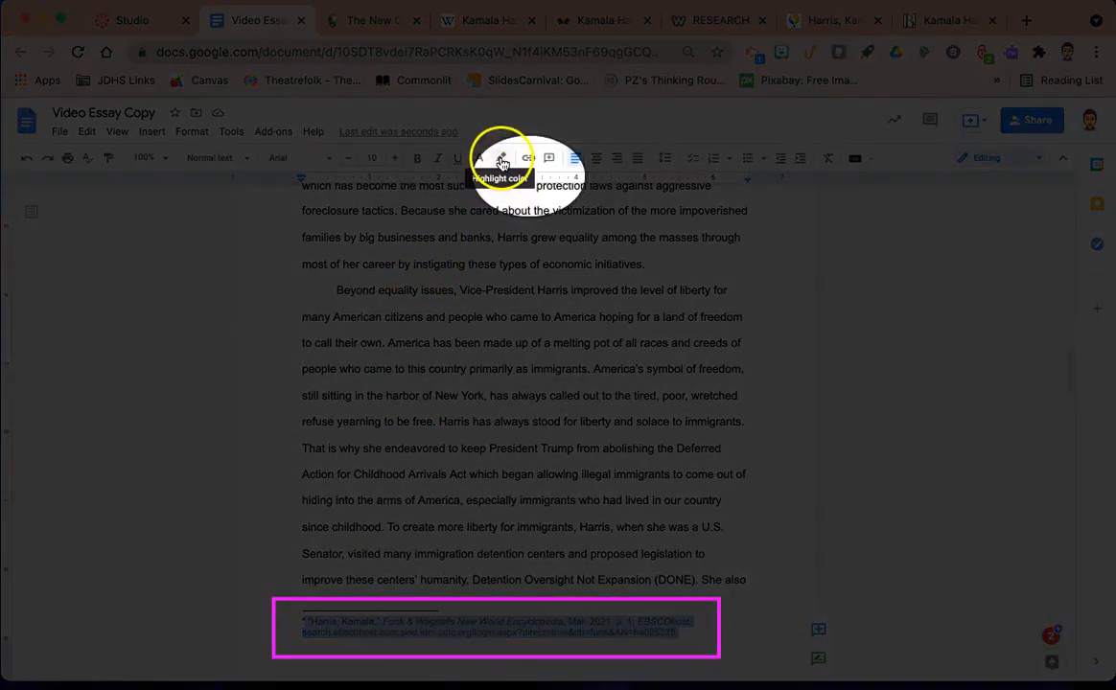
{"action": "left_click", "coordinate": [501, 161]}
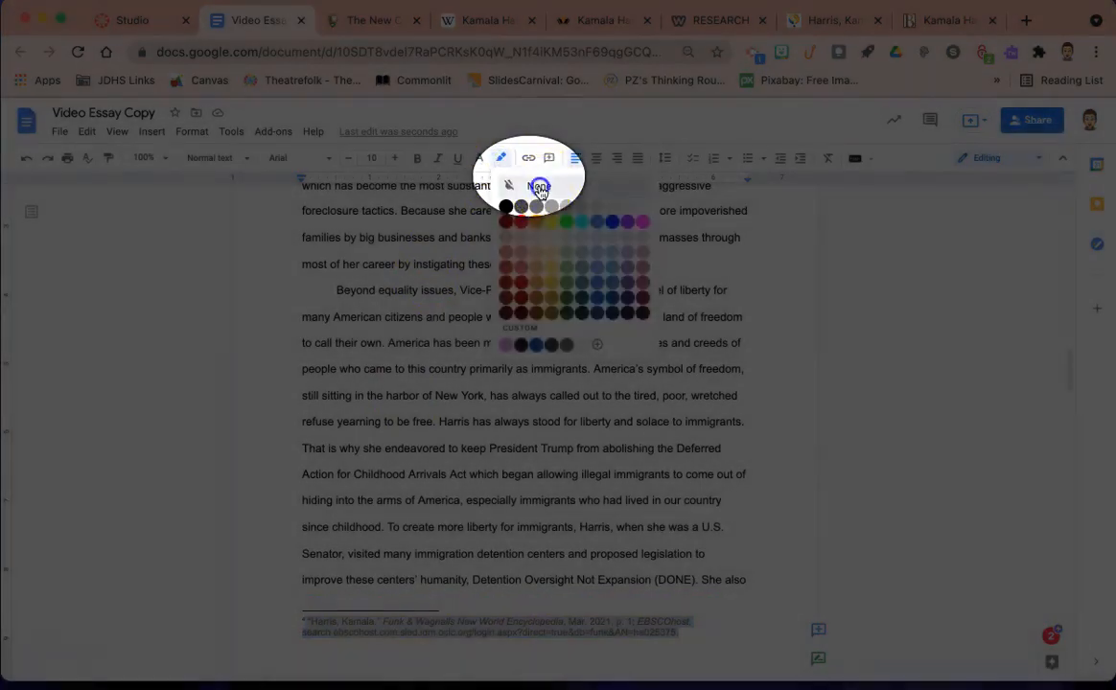
{"action": "left_click", "coordinate": [541, 190]}
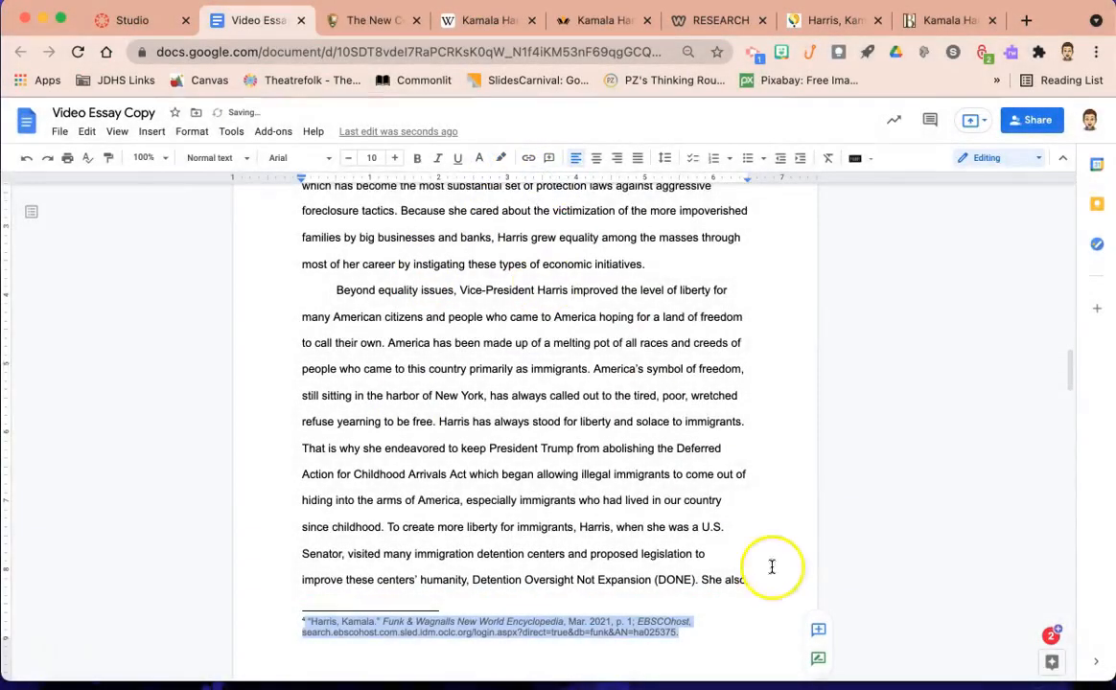
{"action": "left_click", "coordinate": [713, 633]}
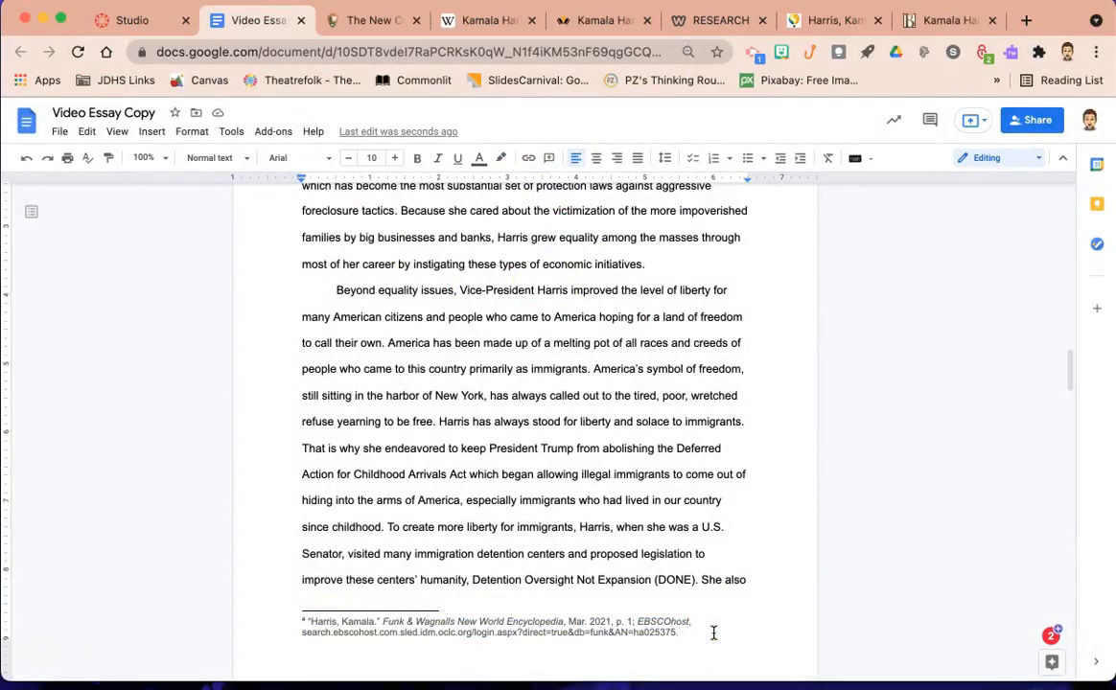
Place the insertion point in the essay after the sentence ending "in our country since childhood." on page 3
{"action": "scroll", "coordinate": [678, 437], "scroll_direction": "up", "scroll_amount": 2}
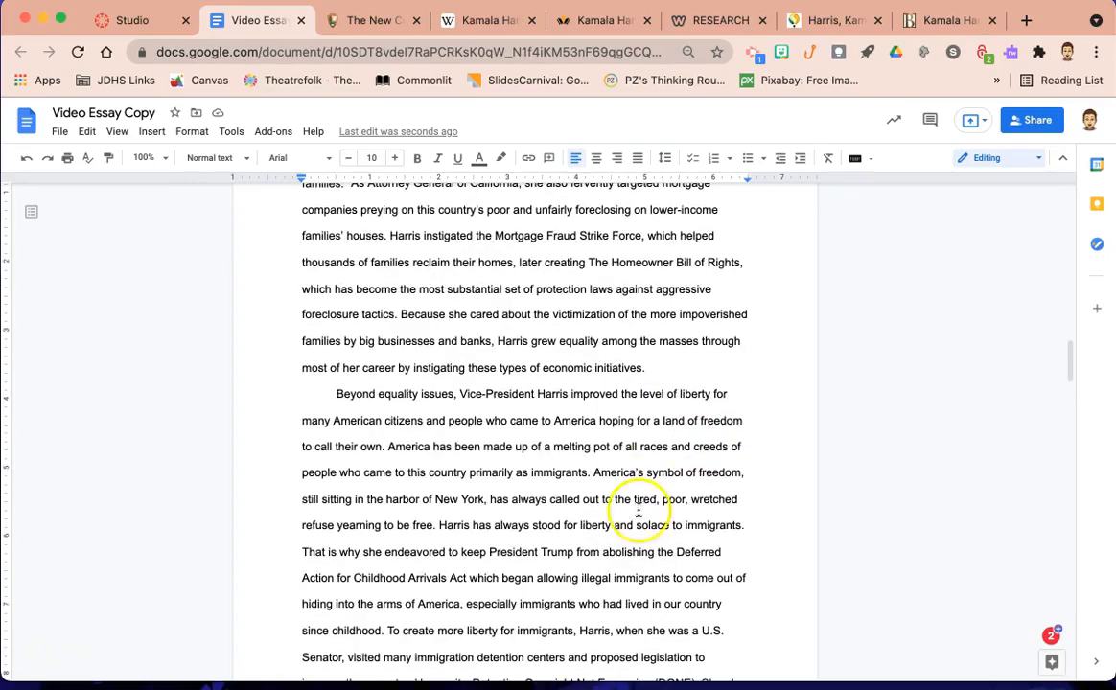
{"action": "scroll", "coordinate": [601, 554], "scroll_direction": "down", "scroll_amount": 1}
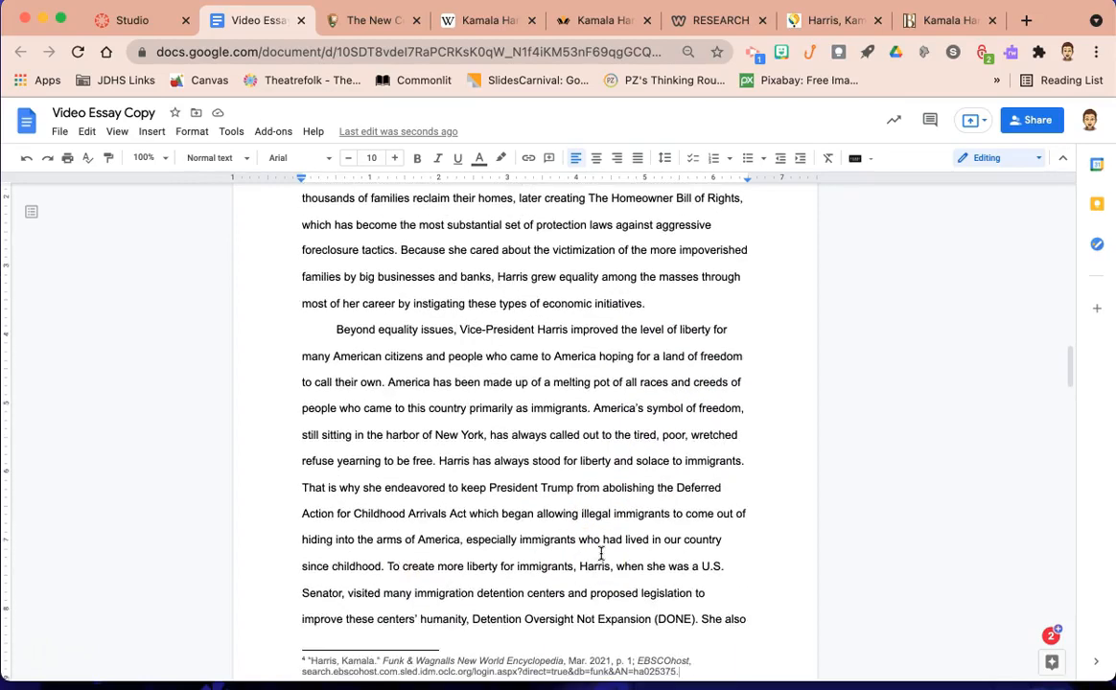
{"action": "left_click", "coordinate": [385, 569]}
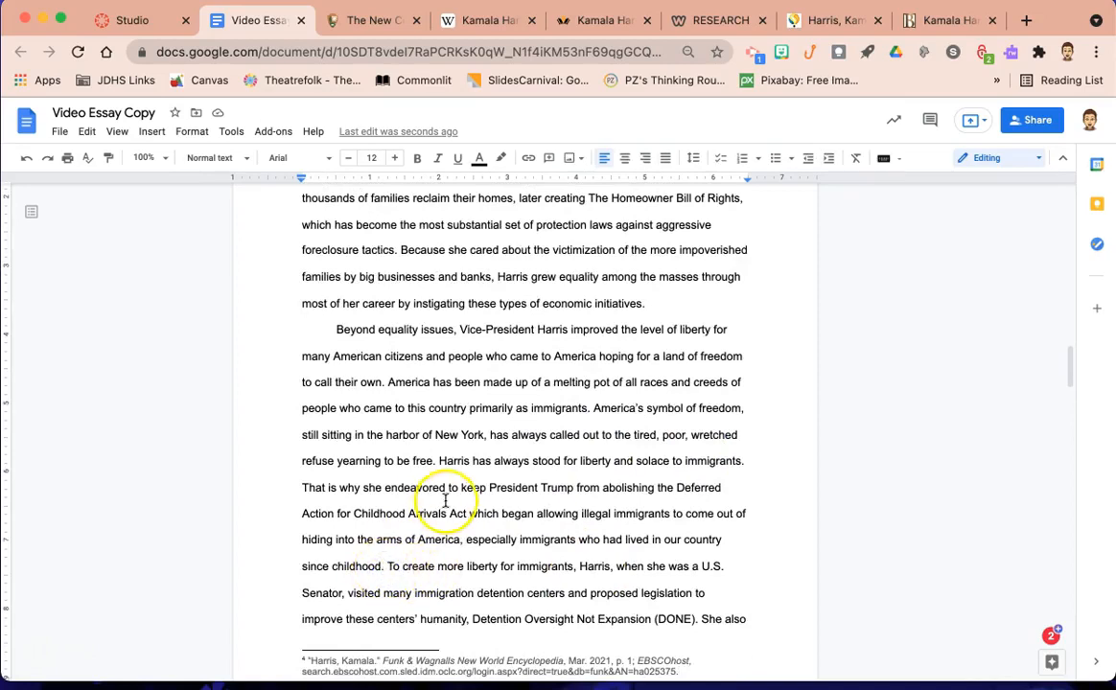
Switch to the Biography Reference Center article "Kamala Harris" and look through its full text
{"action": "left_click", "coordinate": [944, 21]}
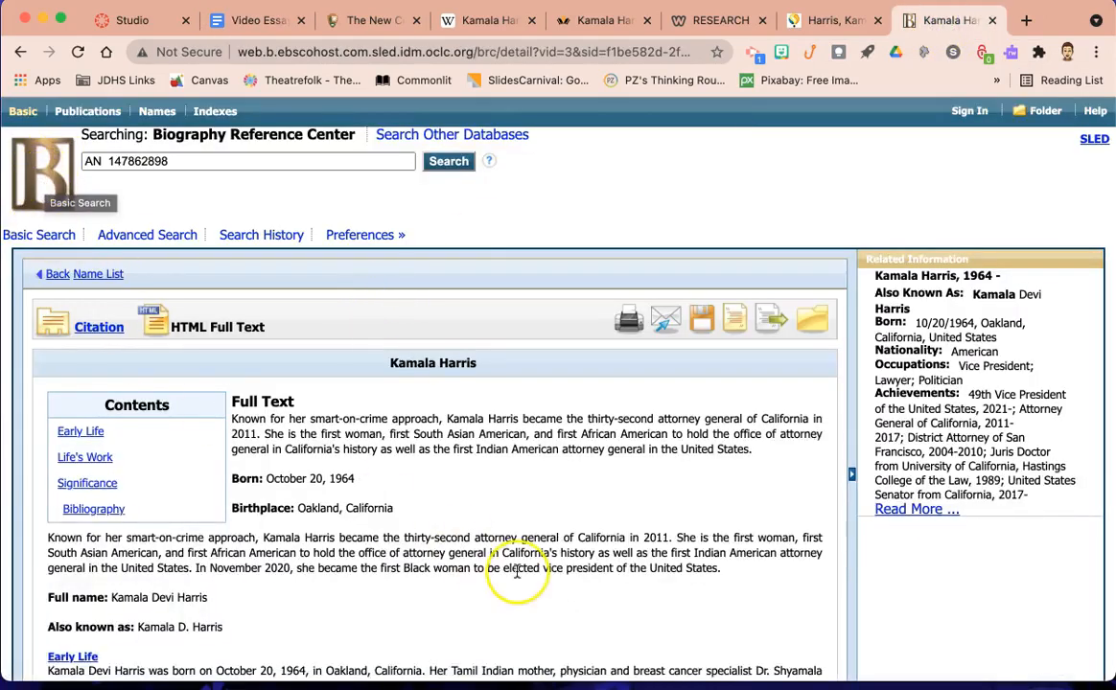
{"action": "scroll", "coordinate": [517, 570], "scroll_direction": "down", "scroll_amount": 15}
{"action": "scroll", "coordinate": [517, 572], "scroll_direction": "down", "scroll_amount": 5}
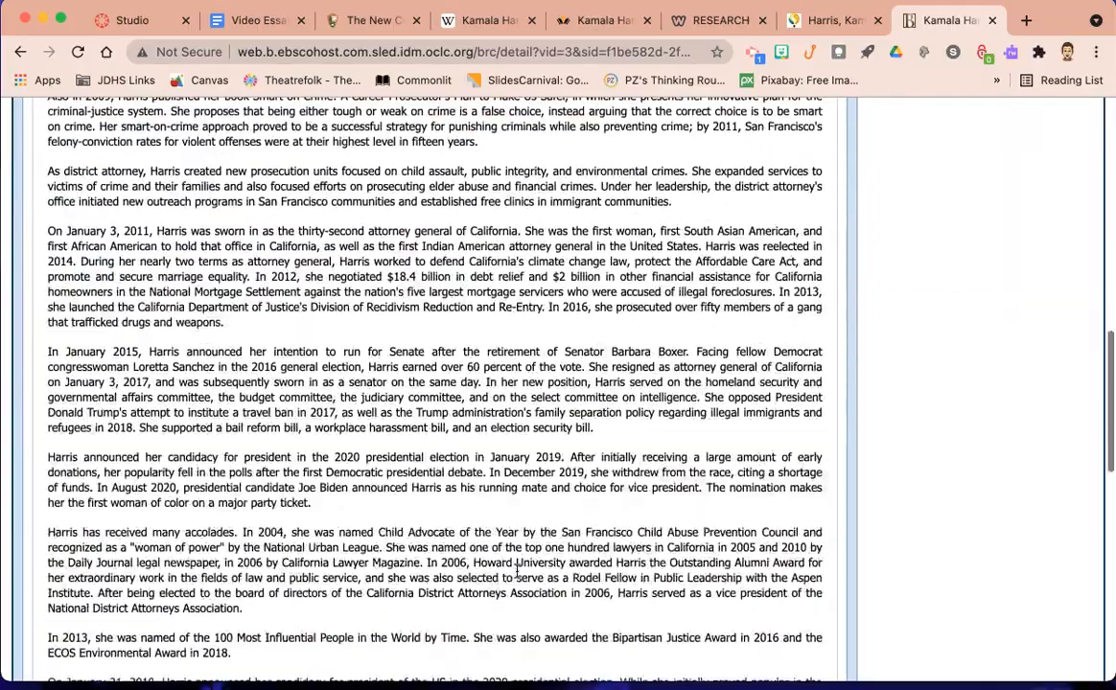
{"action": "scroll", "coordinate": [516, 571], "scroll_direction": "up", "scroll_amount": 15}
{"action": "scroll", "coordinate": [517, 571], "scroll_direction": "up", "scroll_amount": 8}
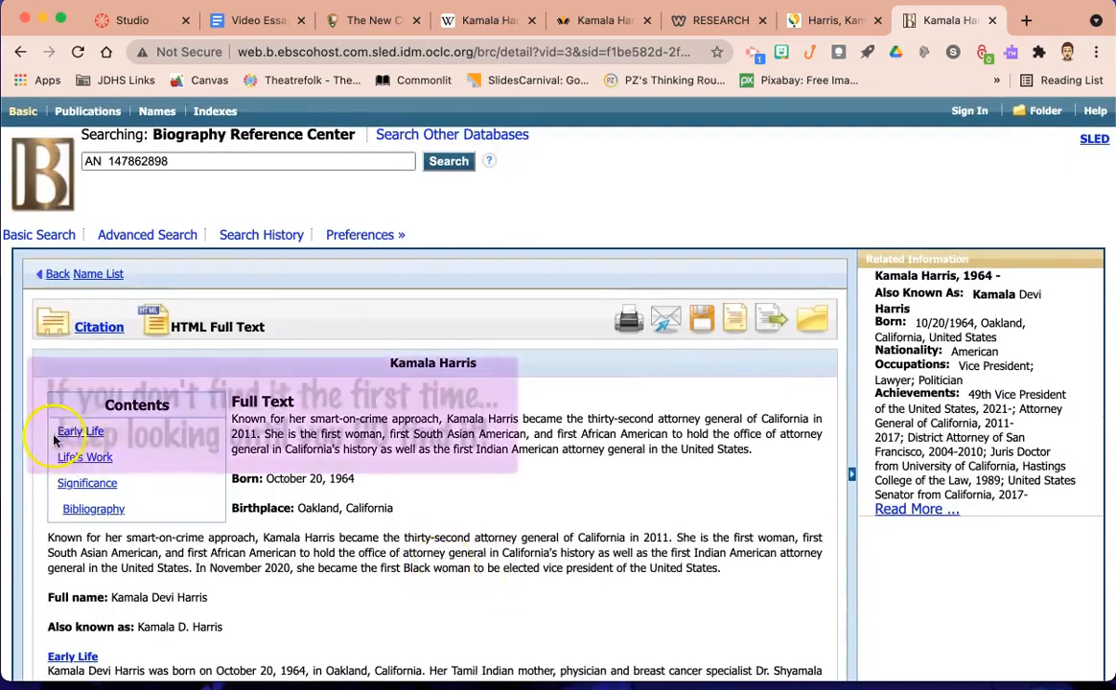
Open the article's citation record, bring up its citation formats, and copy the full MLA 8th Edition Works Cited entry
{"action": "left_click", "coordinate": [89, 330]}
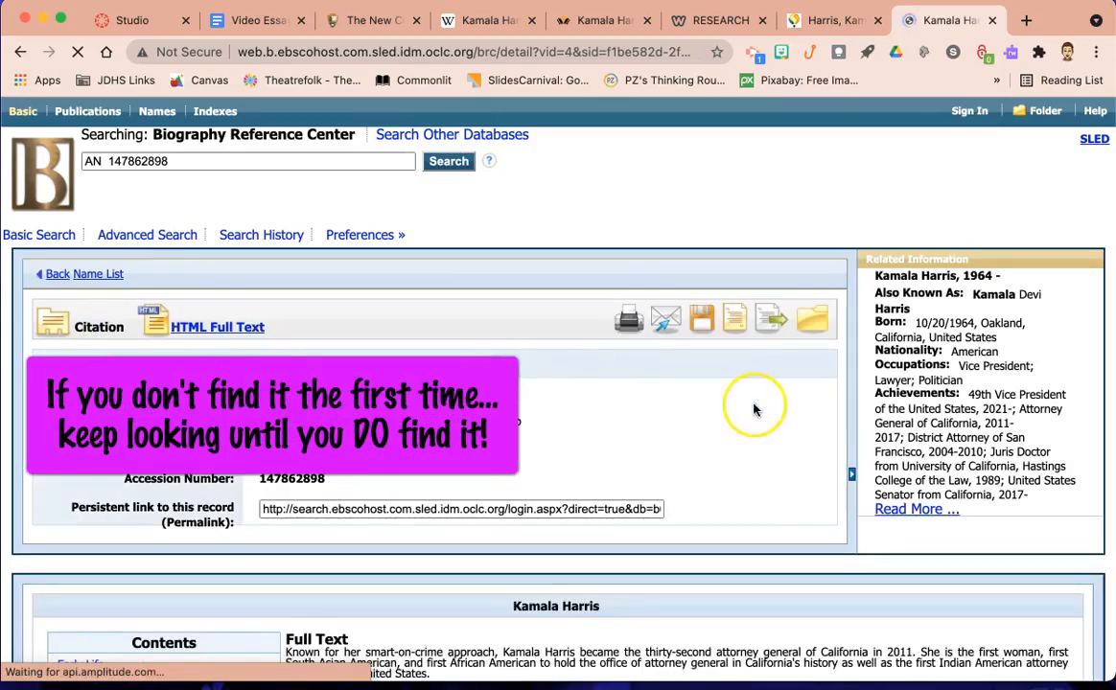
{"action": "scroll", "coordinate": [753, 409], "scroll_direction": "down", "scroll_amount": 3}
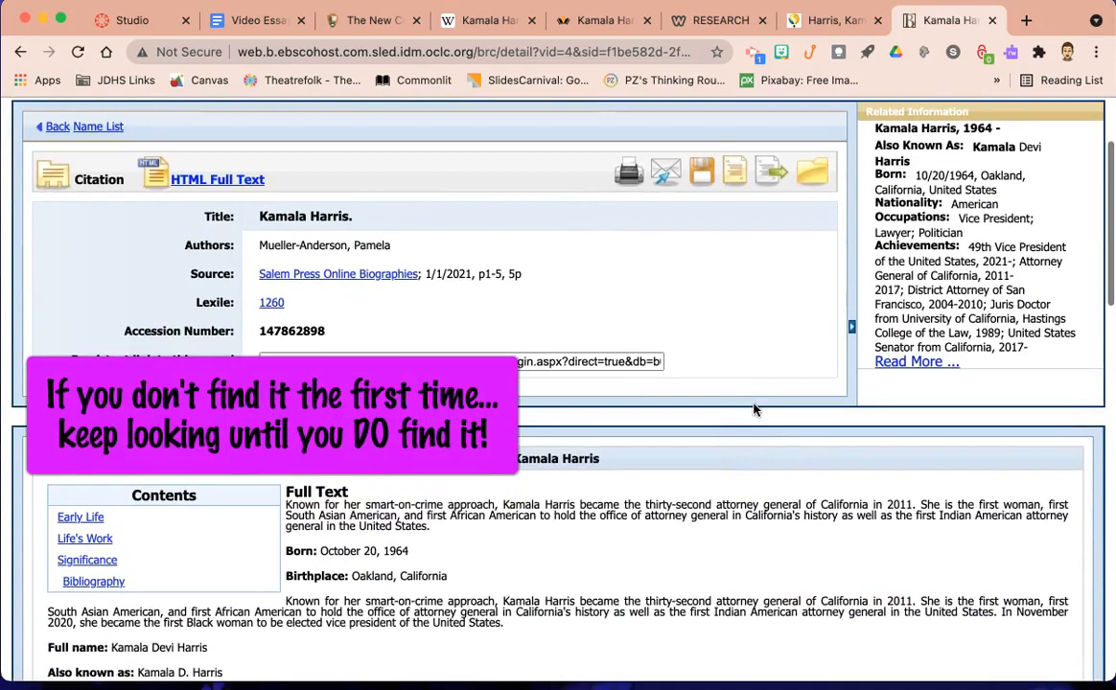
{"action": "left_click", "coordinate": [737, 177]}
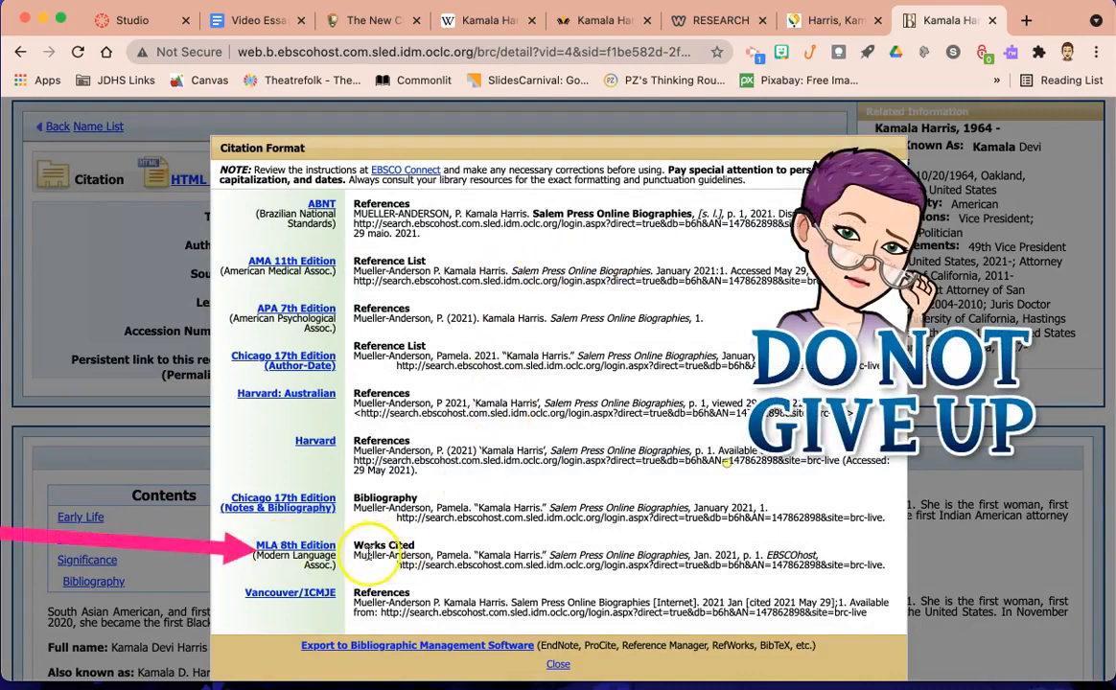
{"action": "left_click_drag", "start_coordinate": [353, 560], "coordinate": [888, 571]}
{"action": "key", "text": "super+c"}
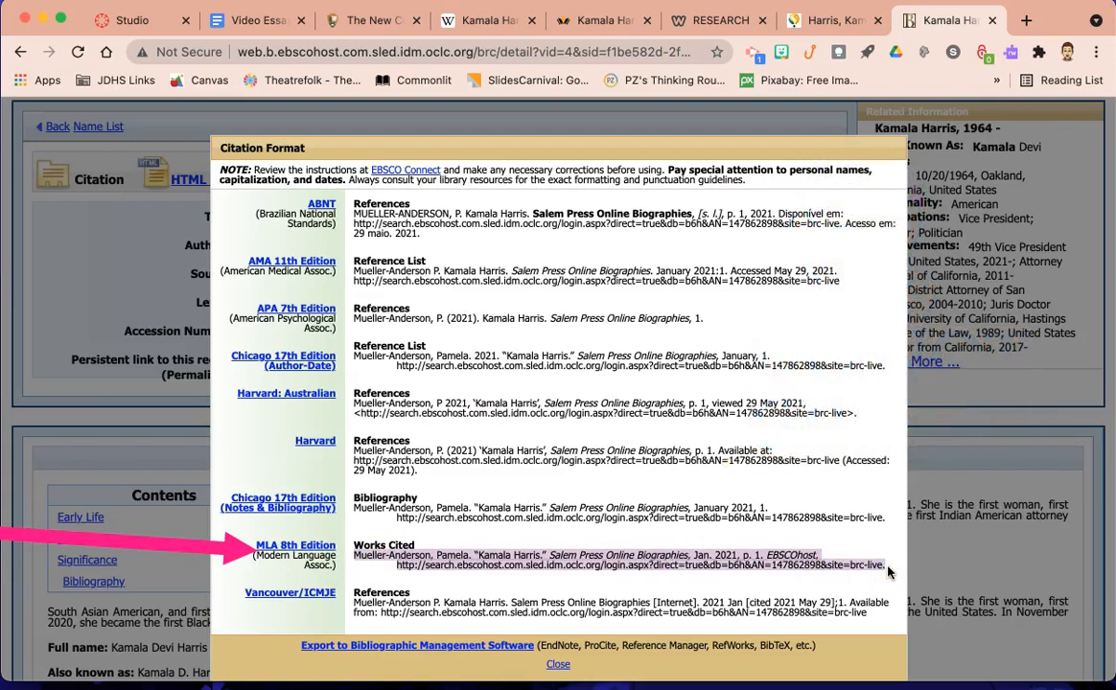
Return to the essay, insert a footnote after "since childhood." and paste the copied MLA citation into it
{"action": "left_click", "coordinate": [256, 23]}
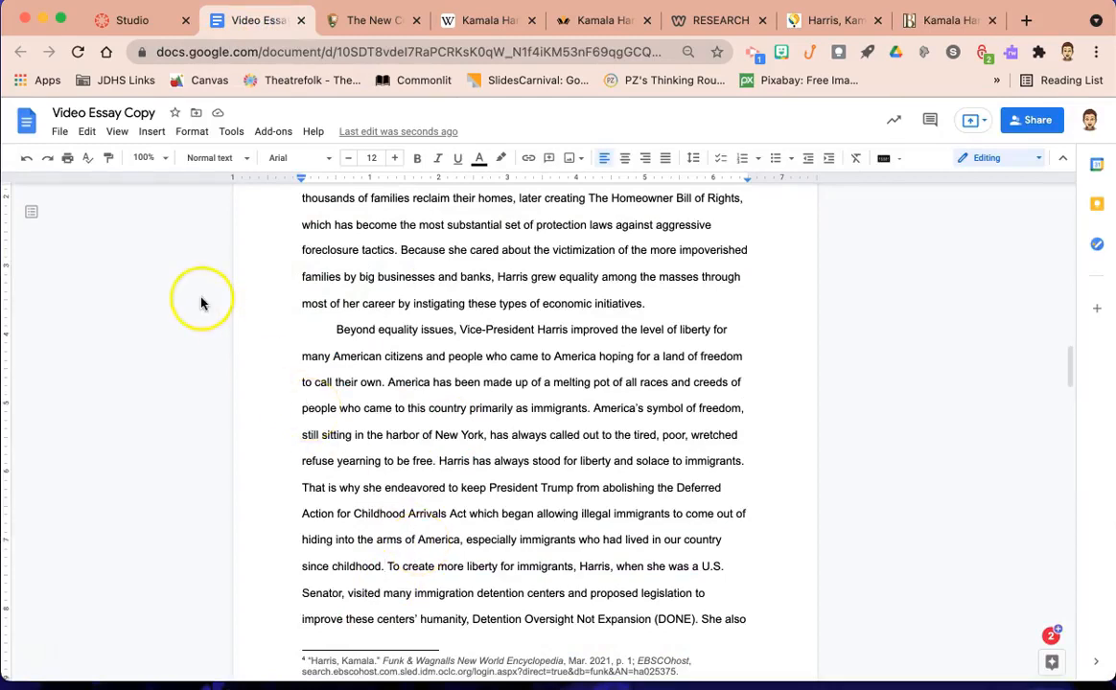
{"action": "left_click", "coordinate": [153, 132]}
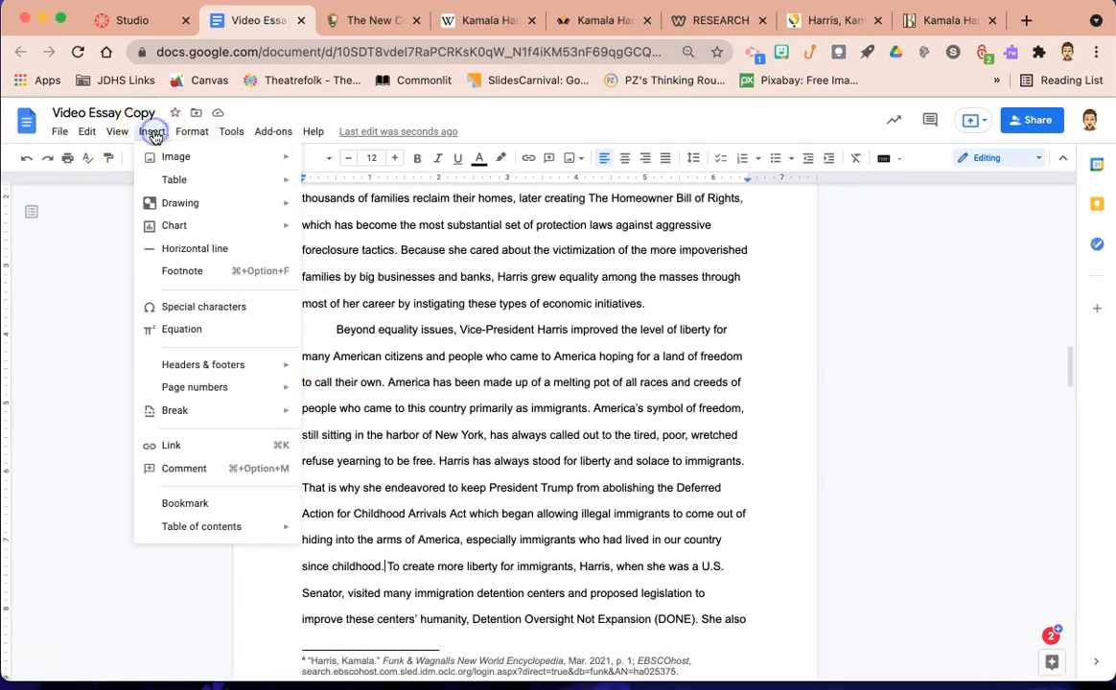
{"action": "left_click", "coordinate": [178, 274]}
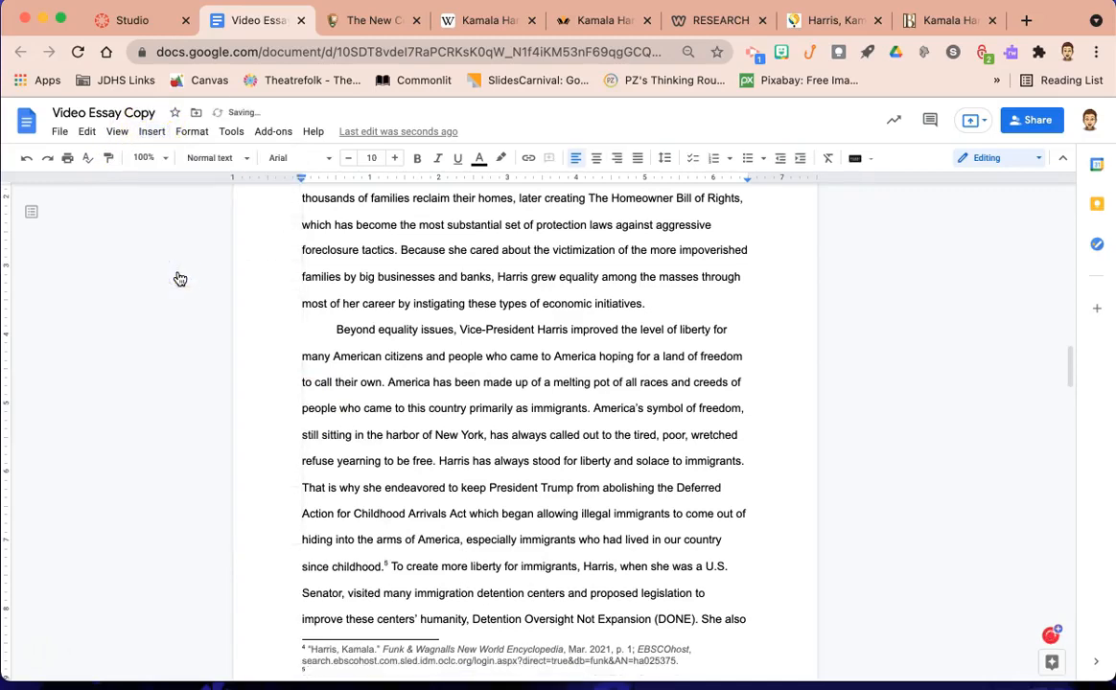
{"action": "key", "text": "super+v"}
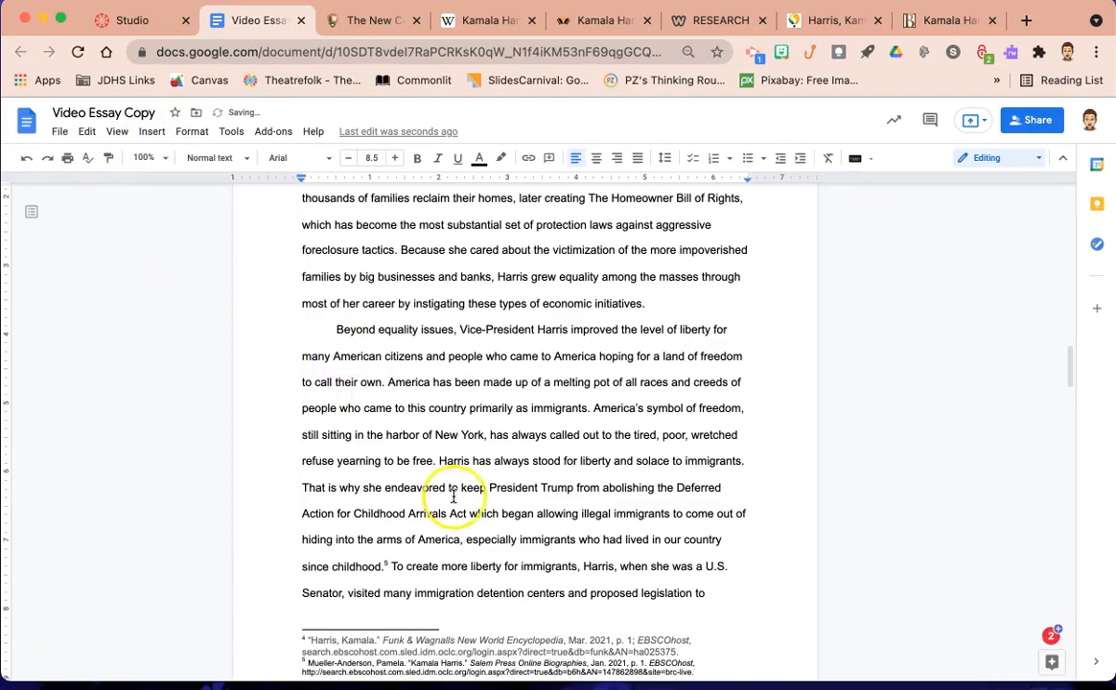
Compare the font size of footnote 5 with that of footnote 1 on page 2
{"action": "scroll", "coordinate": [454, 497], "scroll_direction": "down", "scroll_amount": 2}
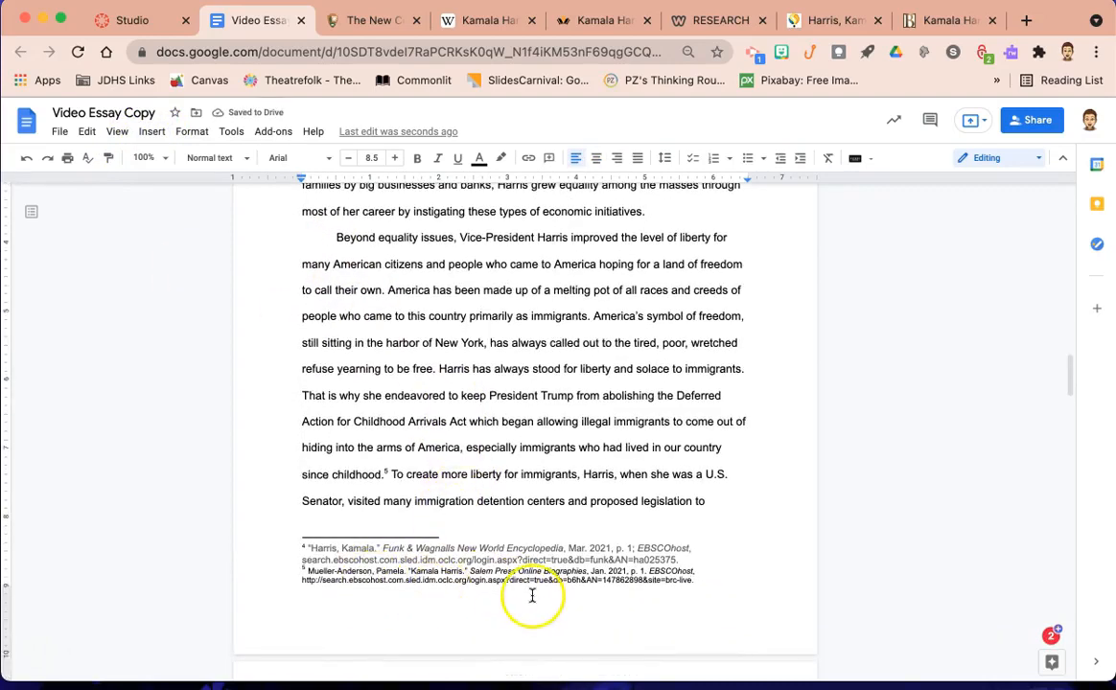
{"action": "left_click", "coordinate": [712, 566]}
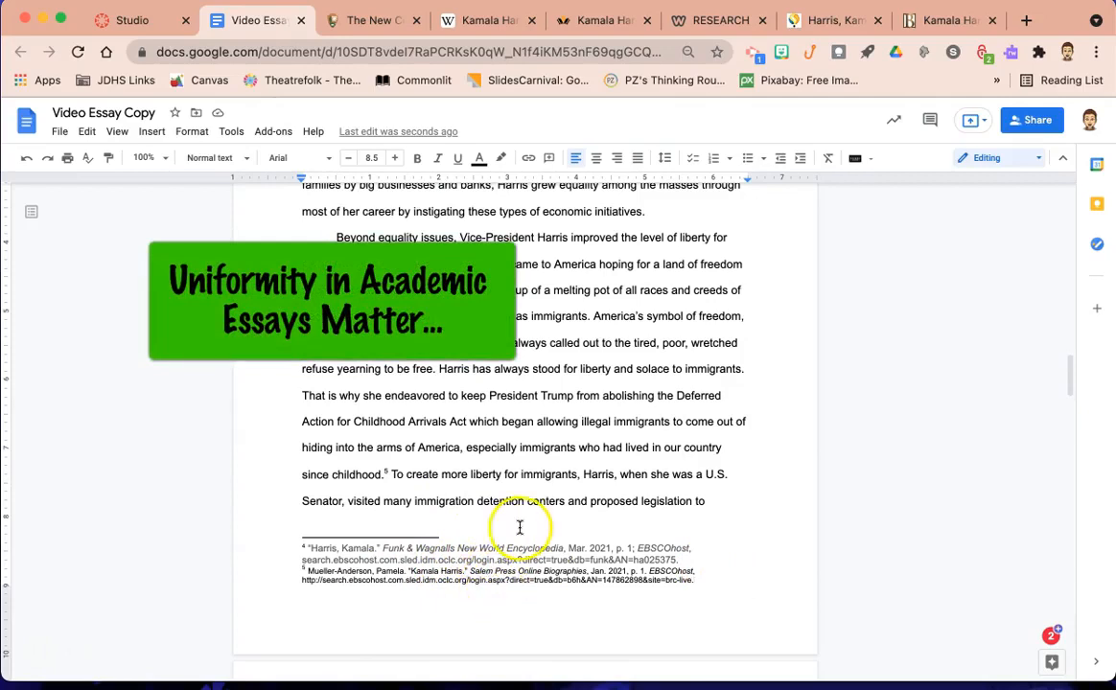
{"action": "scroll", "coordinate": [528, 412], "scroll_direction": "up", "scroll_amount": 5}
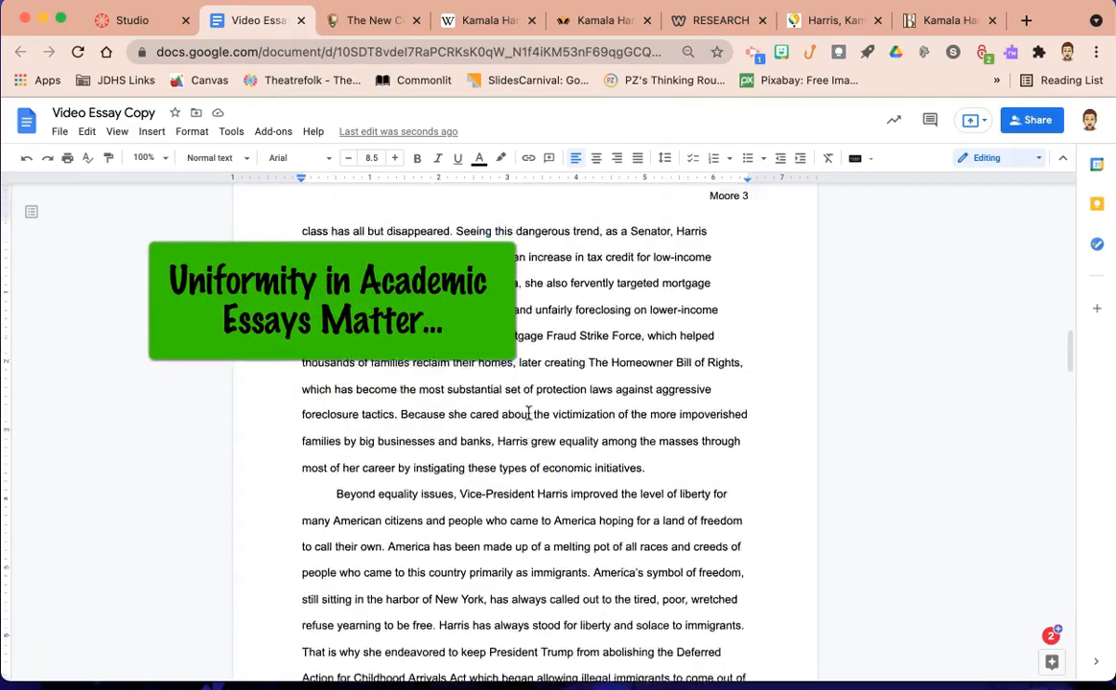
{"action": "scroll", "coordinate": [529, 413], "scroll_direction": "up", "scroll_amount": 1}
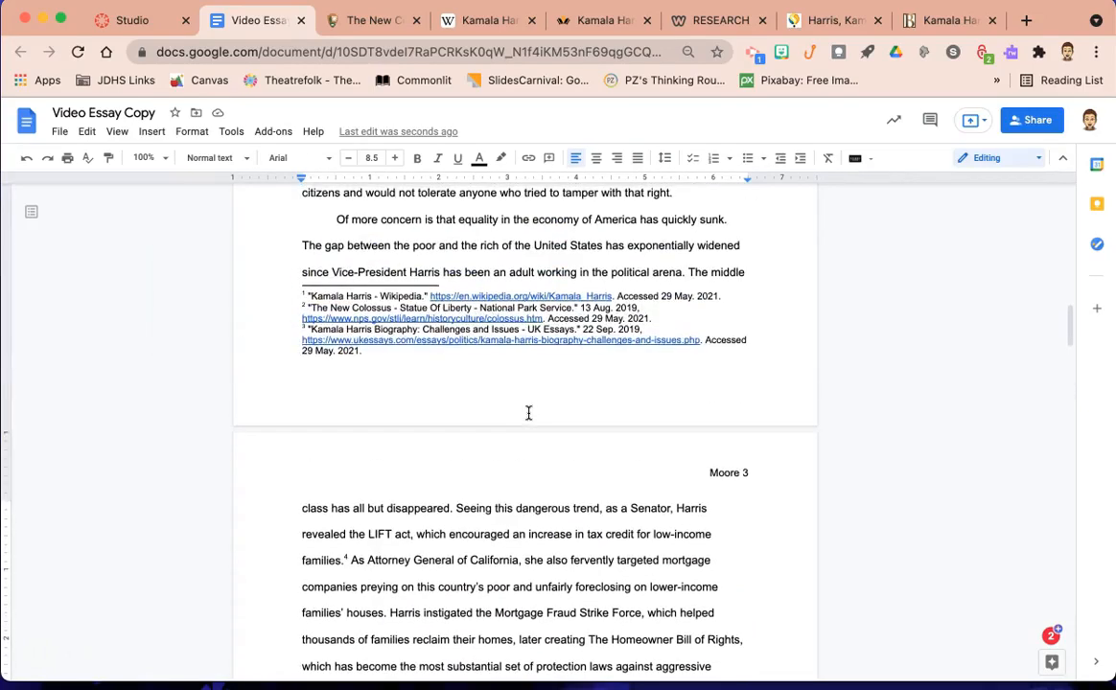
{"action": "left_click", "coordinate": [344, 296]}
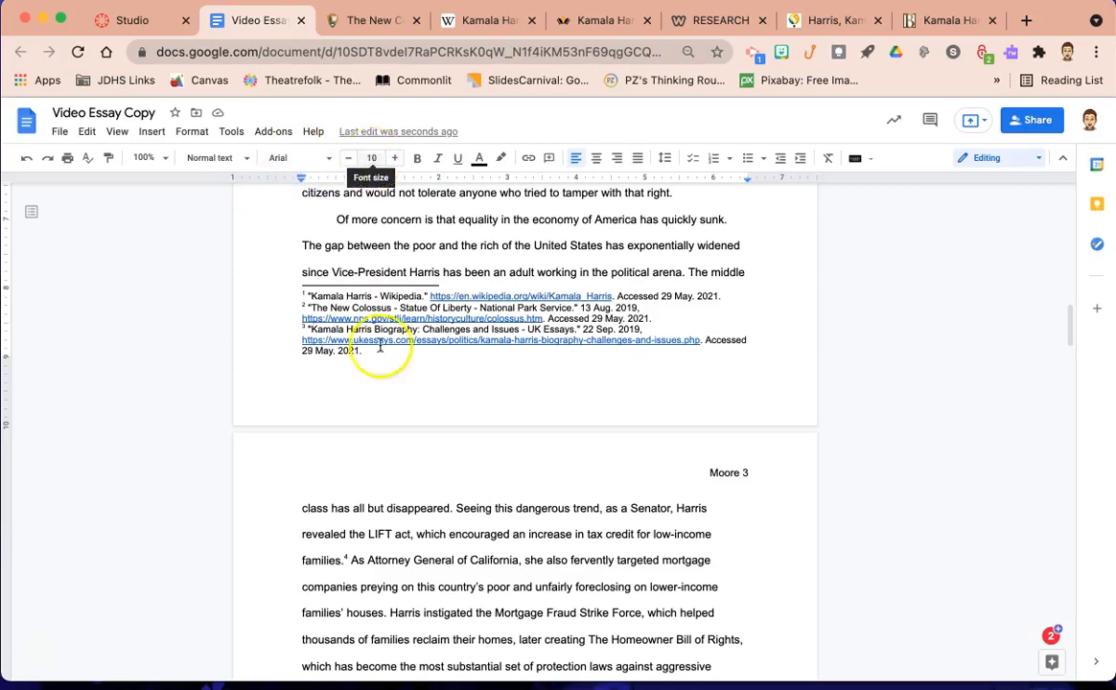
Change the text color of the whole citation in footnote 4 to black
{"action": "scroll", "coordinate": [430, 465], "scroll_direction": "down", "scroll_amount": 10}
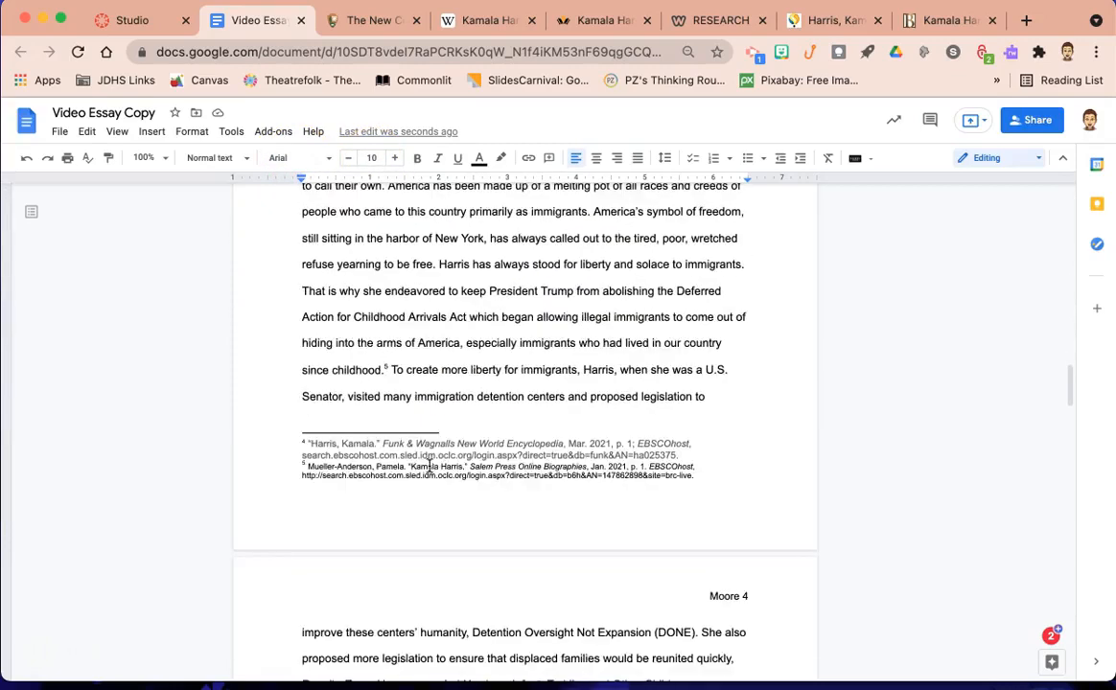
{"action": "scroll", "coordinate": [430, 464], "scroll_direction": "down", "scroll_amount": 1}
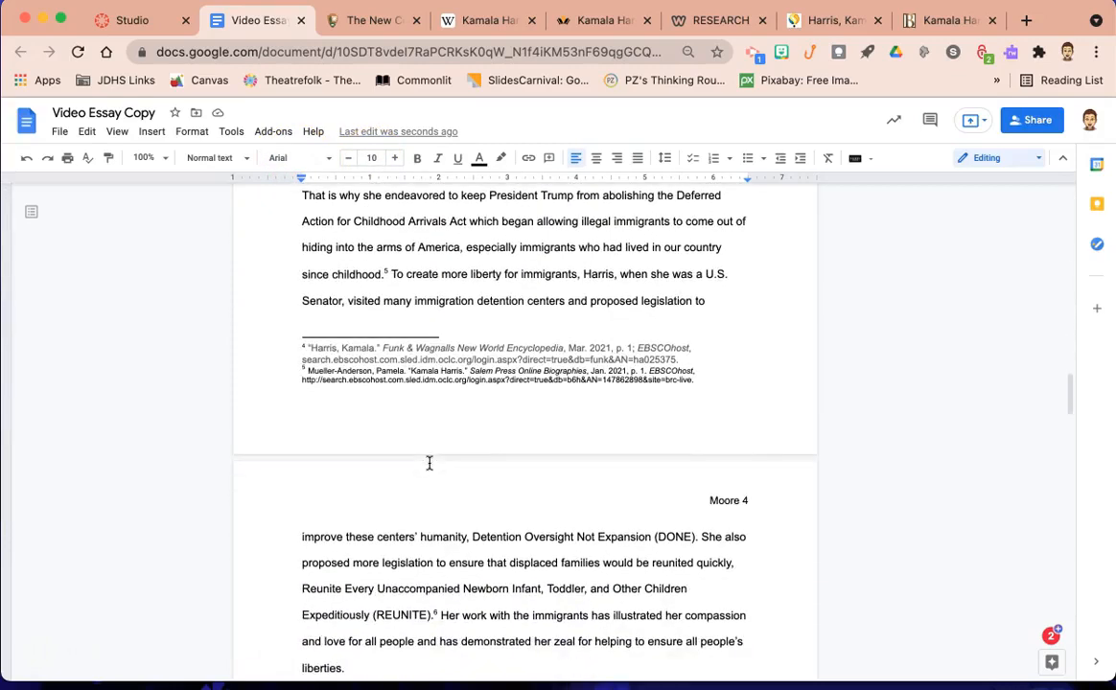
{"action": "left_click", "coordinate": [309, 348]}
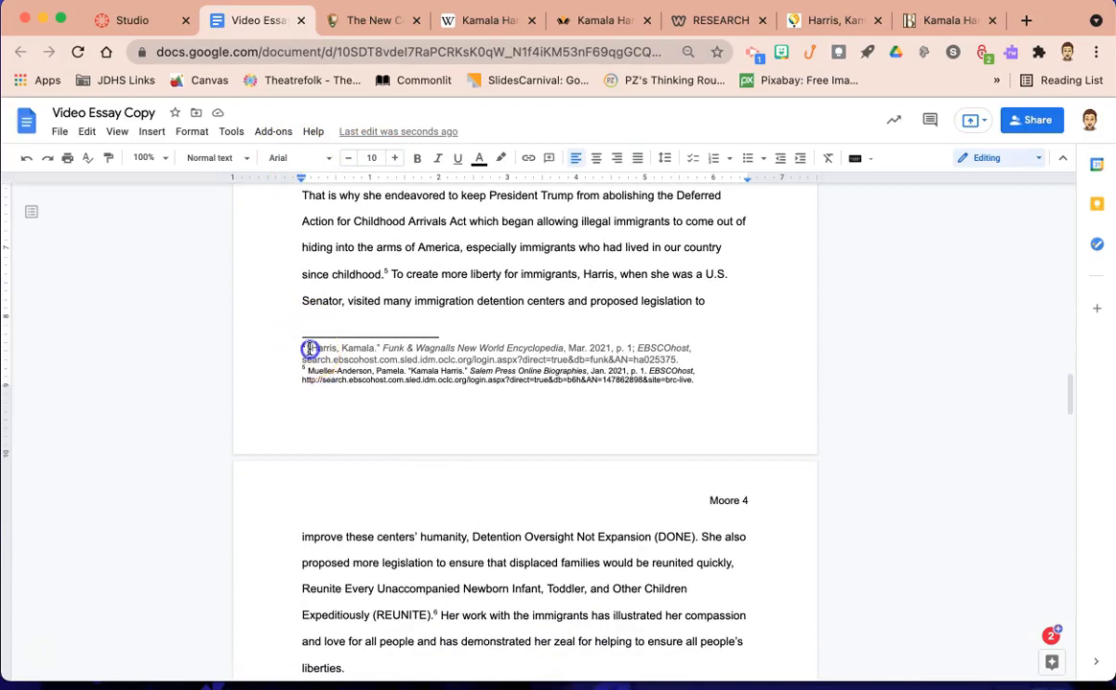
{"action": "left_click_drag", "start_coordinate": [309, 348], "coordinate": [706, 388]}
{"action": "left_click", "coordinate": [308, 349]}
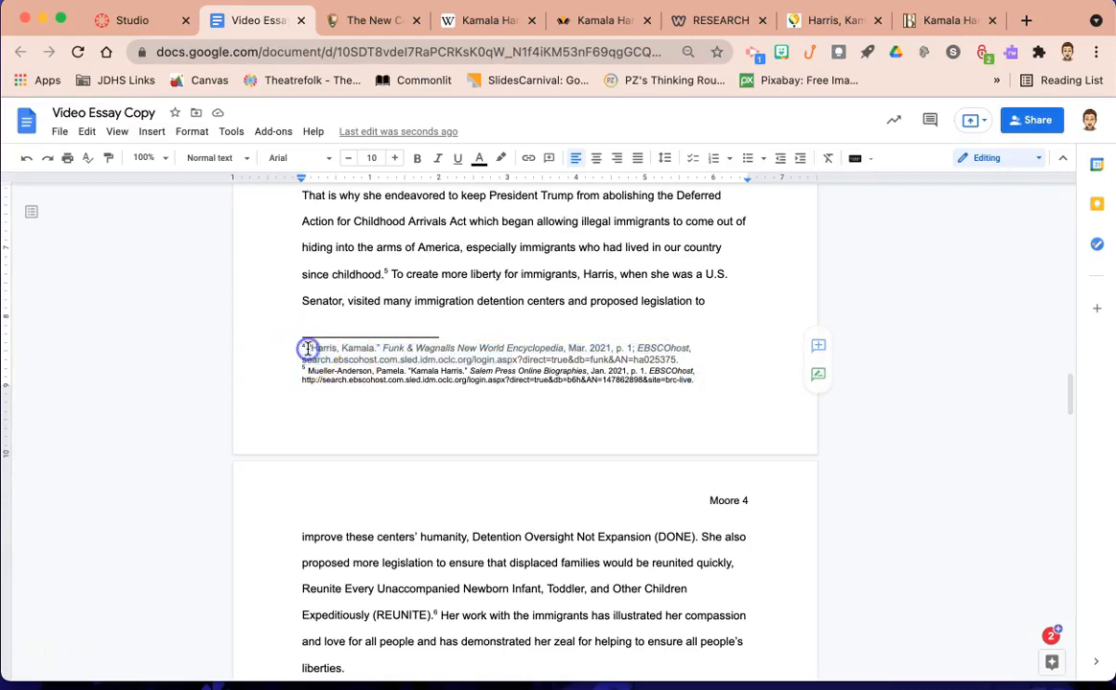
{"action": "left_click_drag", "start_coordinate": [308, 349], "coordinate": [693, 363]}
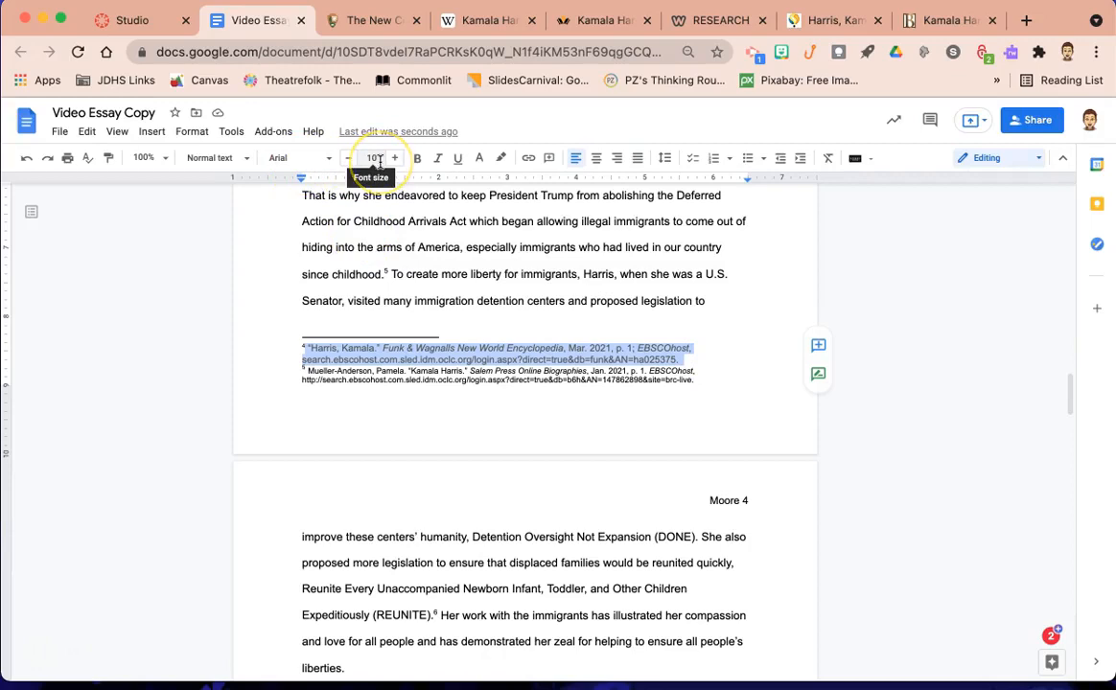
{"action": "left_click", "coordinate": [479, 159]}
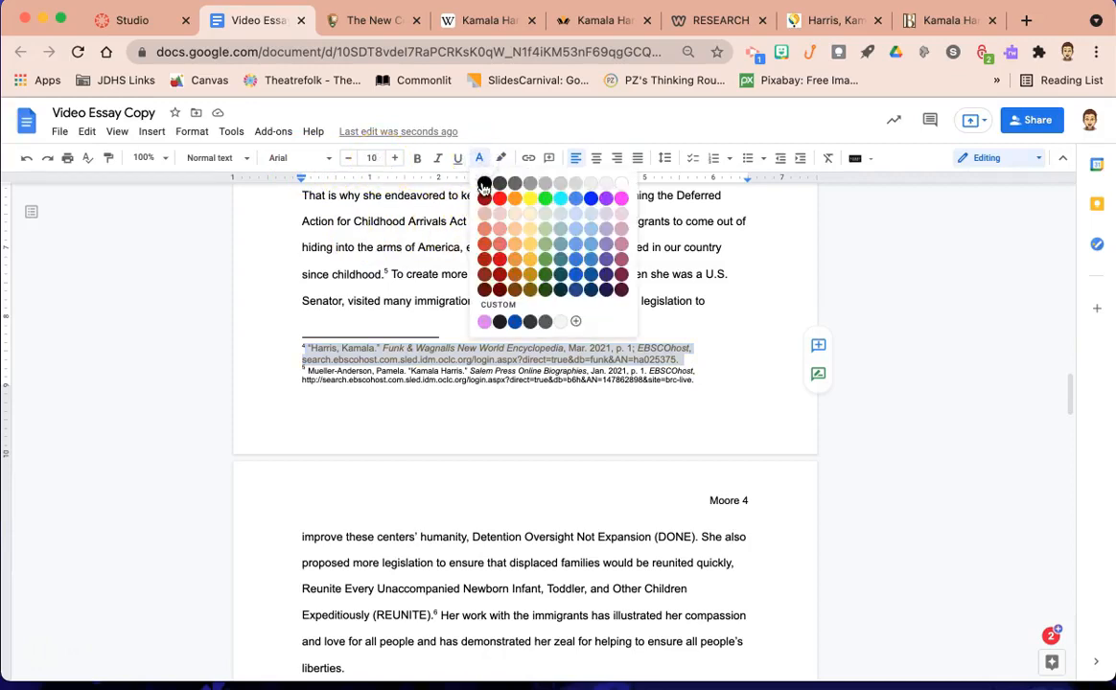
{"action": "left_click", "coordinate": [484, 185]}
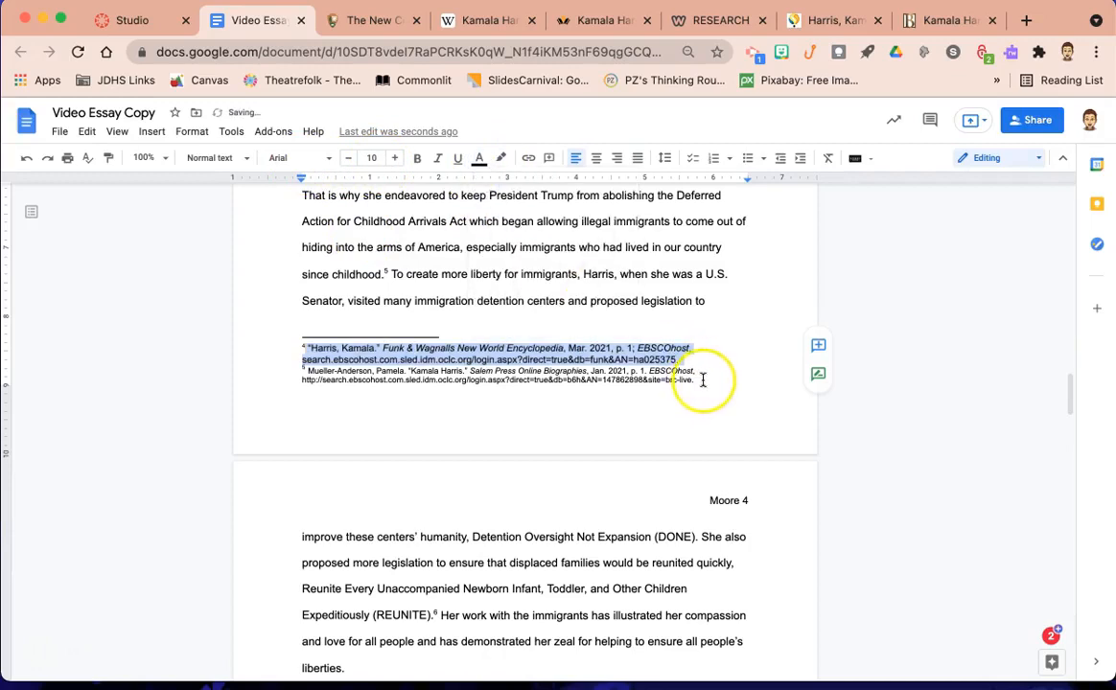
Set the font size of the whole citation in footnote 5 to 10
{"action": "left_click_drag", "start_coordinate": [697, 384], "coordinate": [309, 373]}
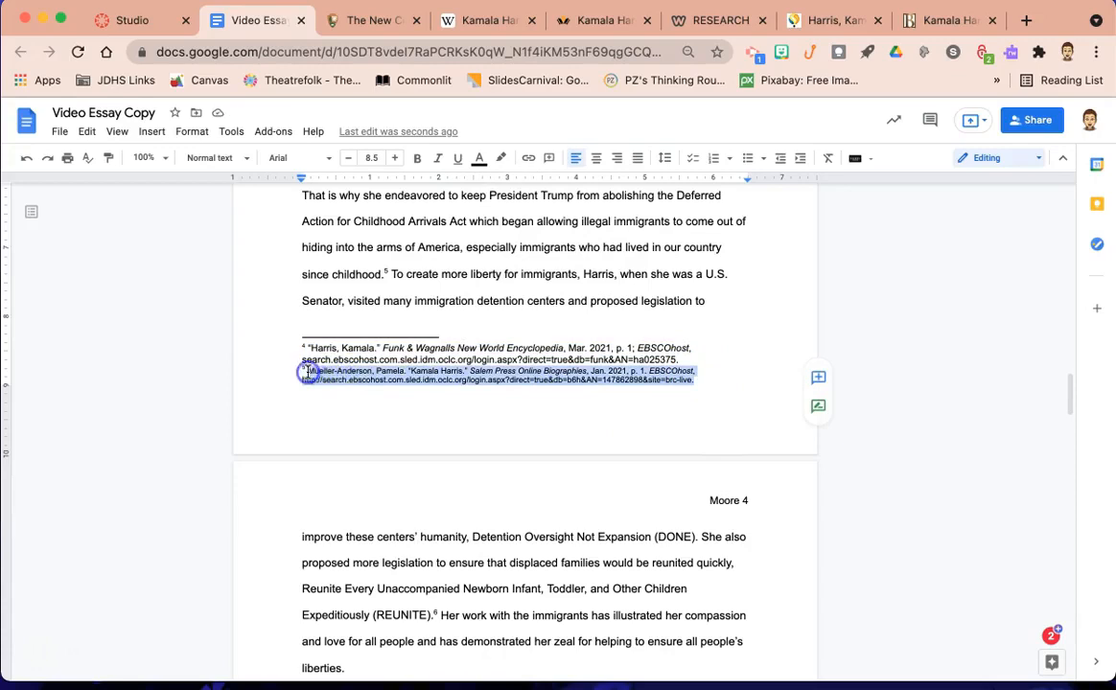
{"action": "left_click", "coordinate": [372, 159]}
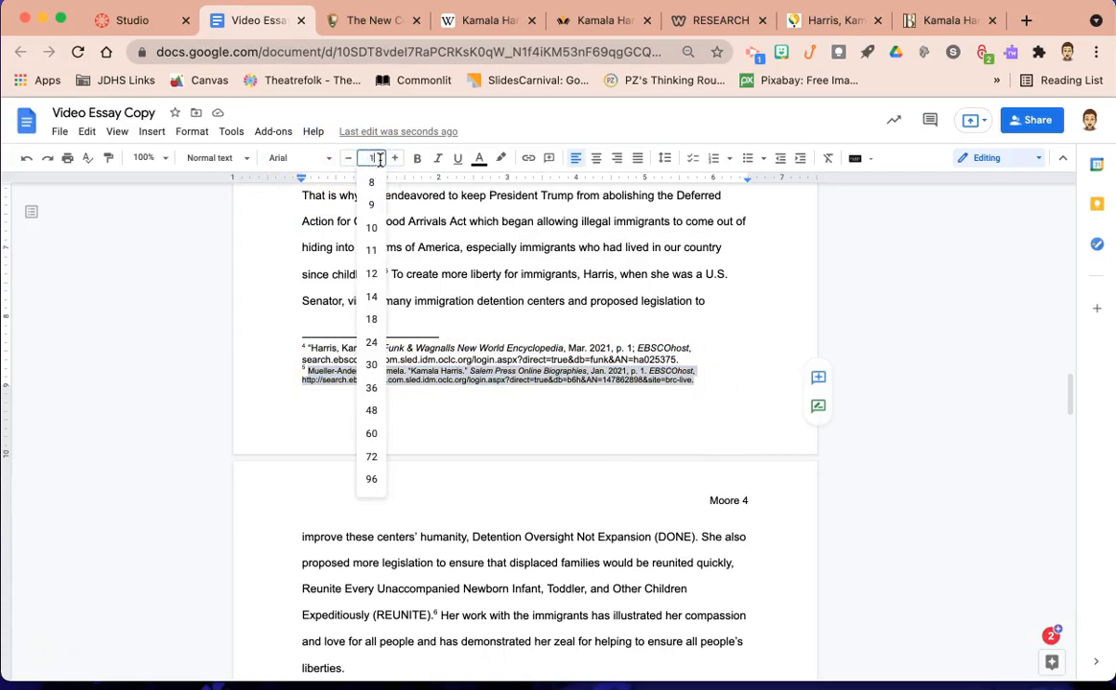
{"action": "type", "text": "10"}
{"action": "key", "text": "Return"}
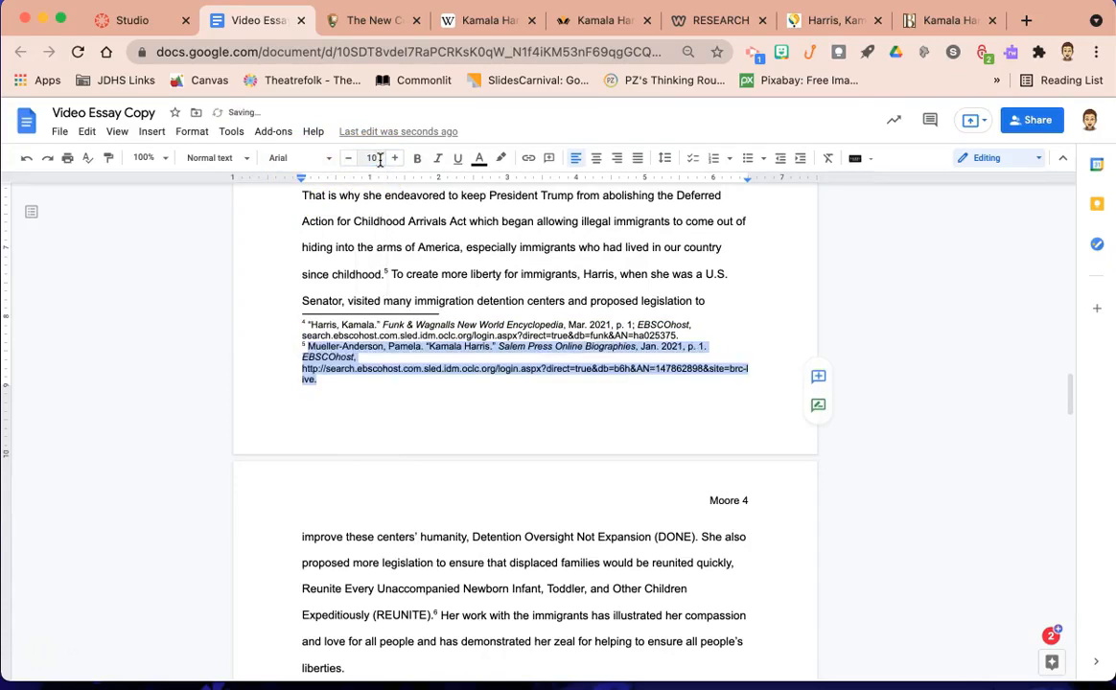
{"action": "left_click", "coordinate": [742, 312]}
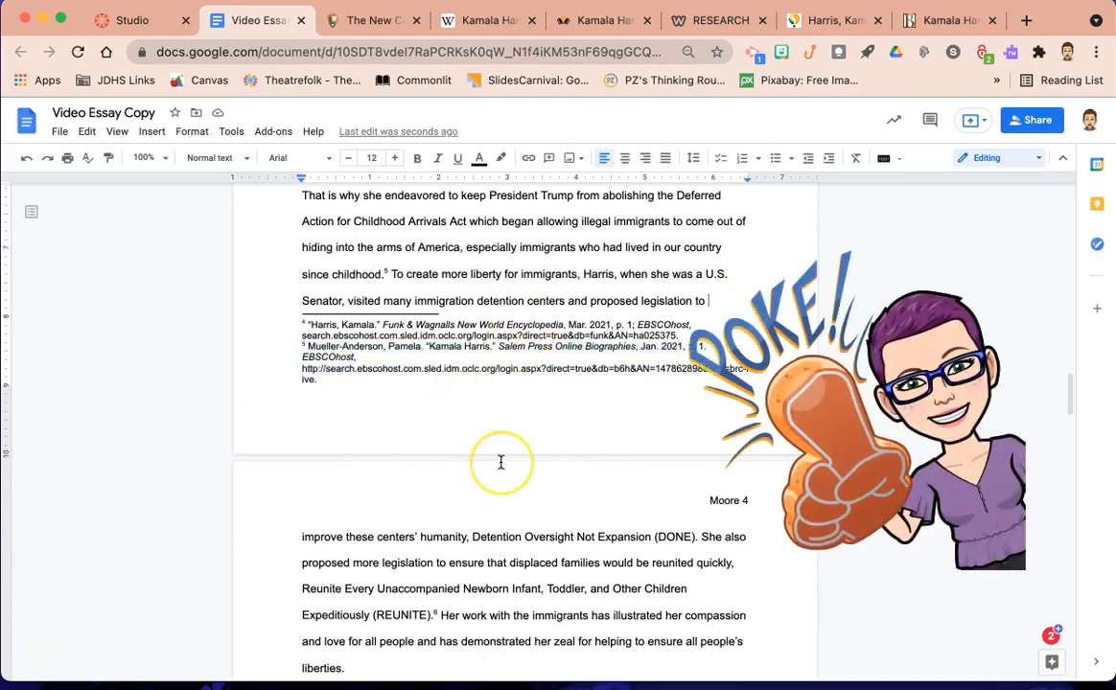
{"action": "scroll", "coordinate": [501, 462], "scroll_direction": "down", "scroll_amount": 2}
{"action": "scroll", "coordinate": [501, 462], "scroll_direction": "up", "scroll_amount": 4}
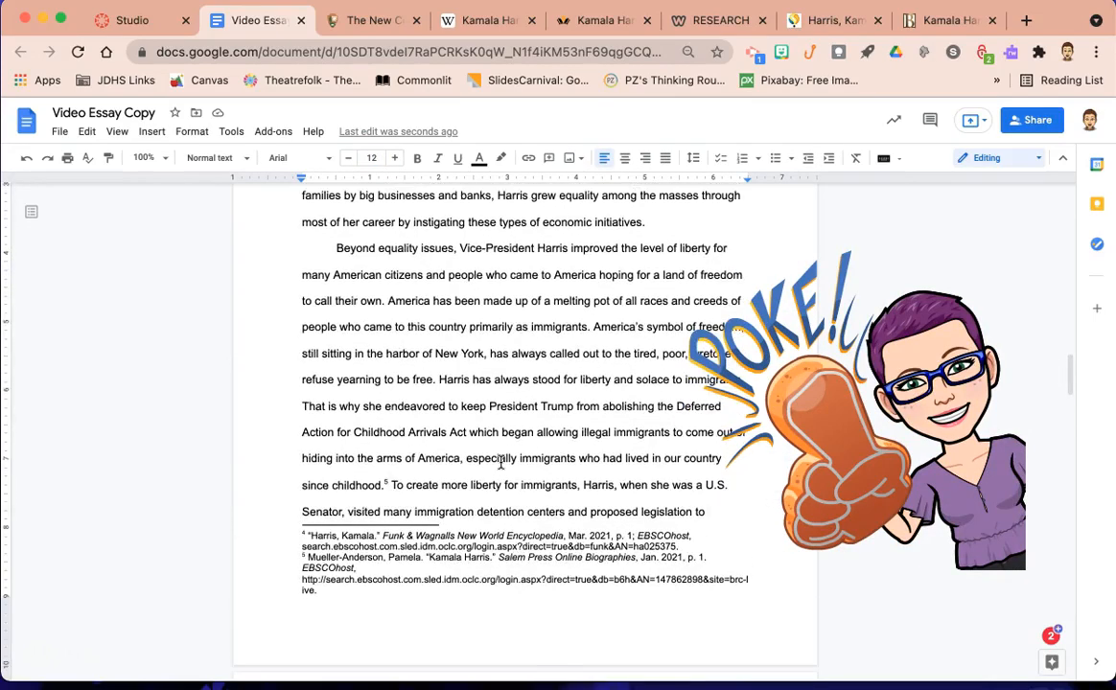
{"action": "scroll", "coordinate": [501, 462], "scroll_direction": "up", "scroll_amount": 6}
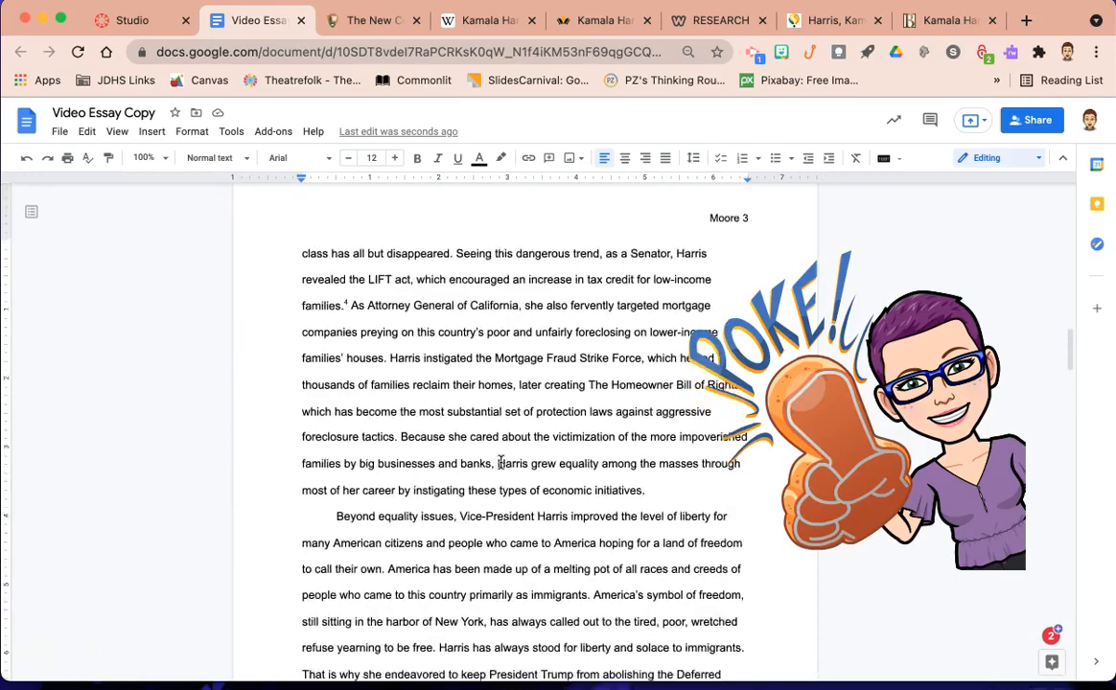
{"action": "scroll", "coordinate": [500, 462], "scroll_direction": "up", "scroll_amount": 2}
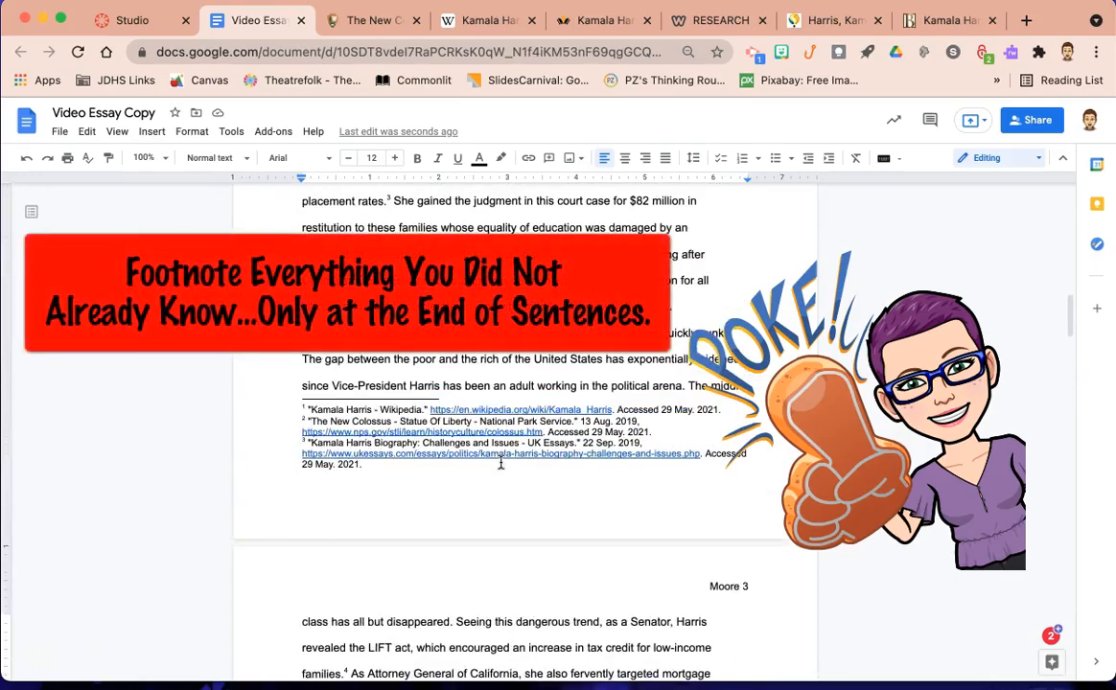
{"action": "scroll", "coordinate": [501, 462], "scroll_direction": "up", "scroll_amount": 2}
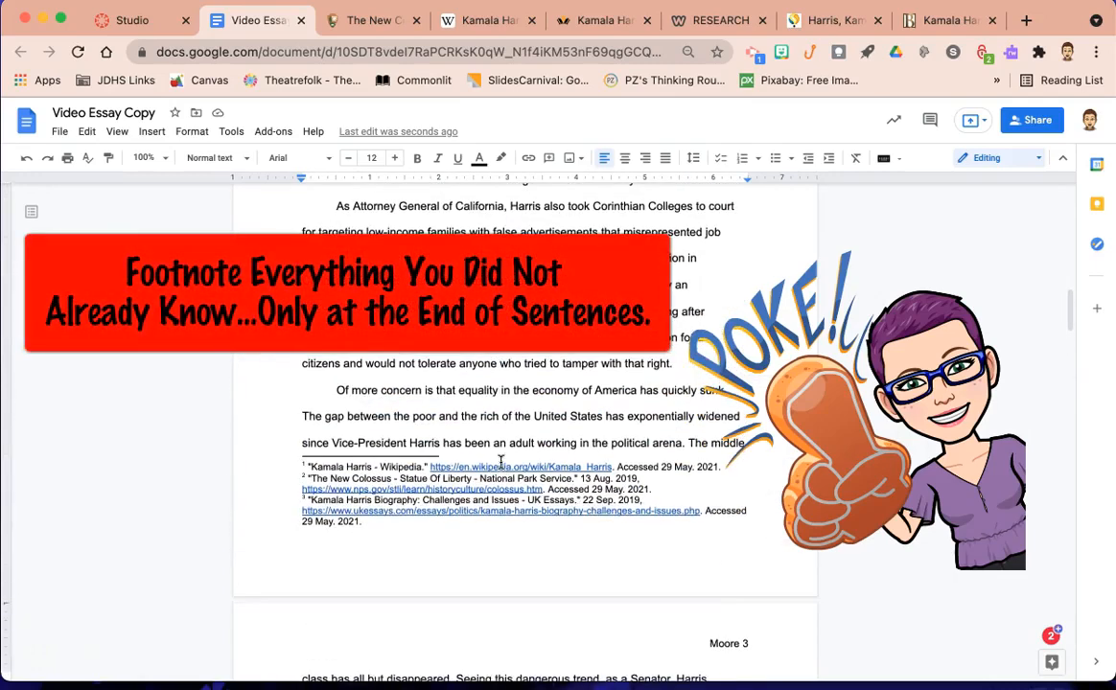